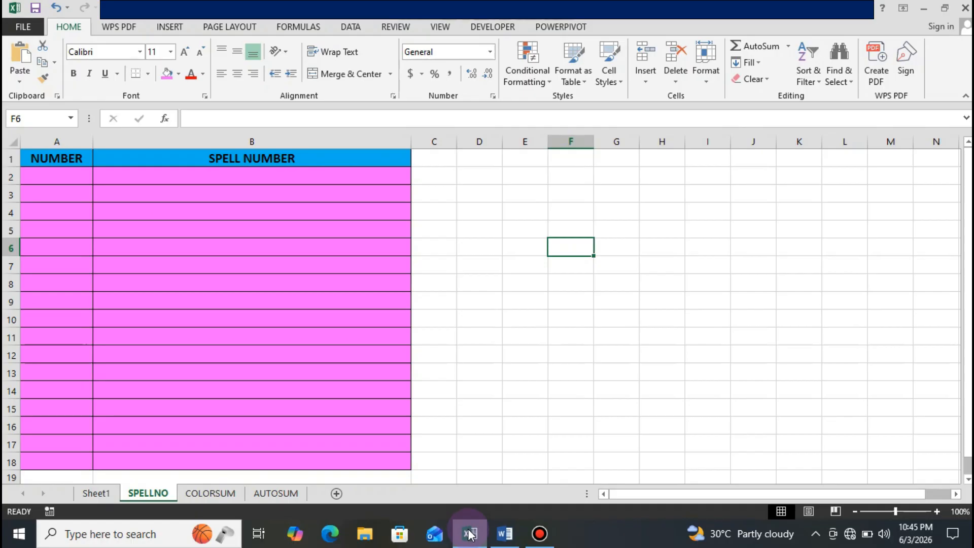
# Enter the number 1 in cell A2, the first entry under the NUMBER heading
pyautogui.press('Left')
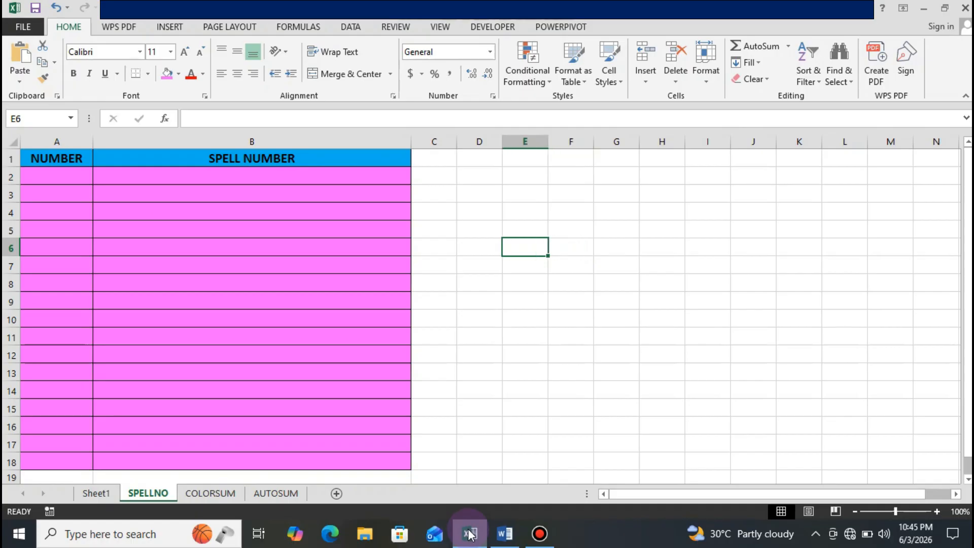
pyautogui.press('Left')
pyautogui.press('Left')
pyautogui.press('Left')
pyautogui.press('Left')
pyautogui.press('Up')
pyautogui.press('Up')
pyautogui.press('Up')
pyautogui.press('Up')
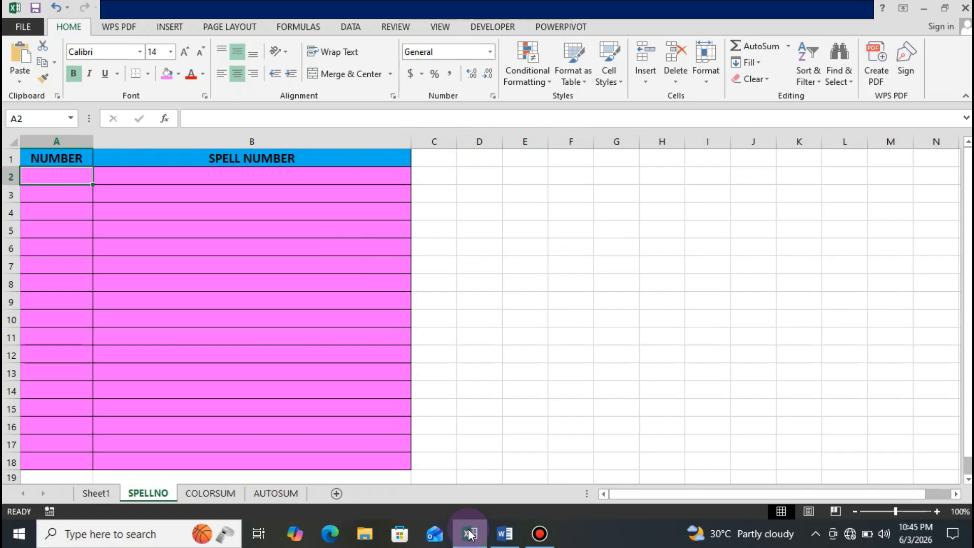
pyautogui.press('Right')
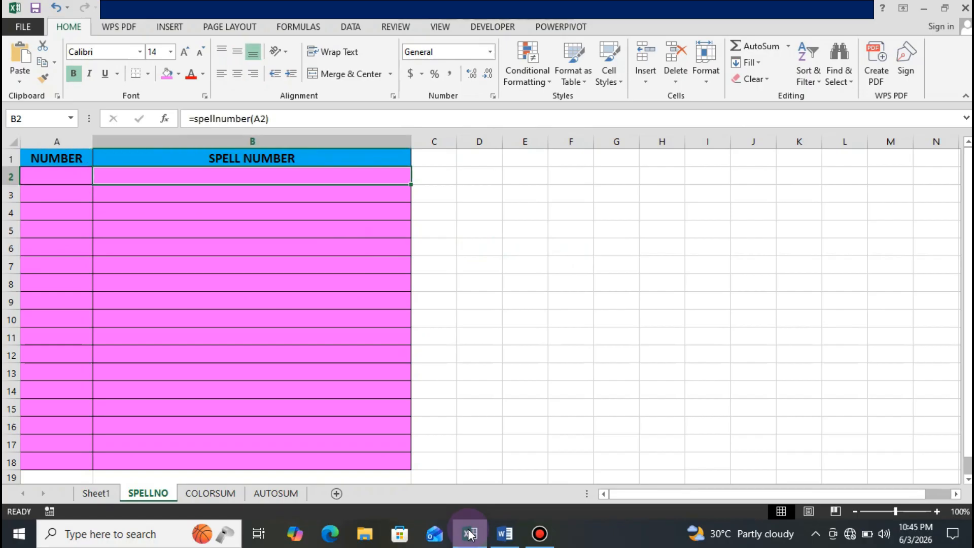
pyautogui.press('Left')
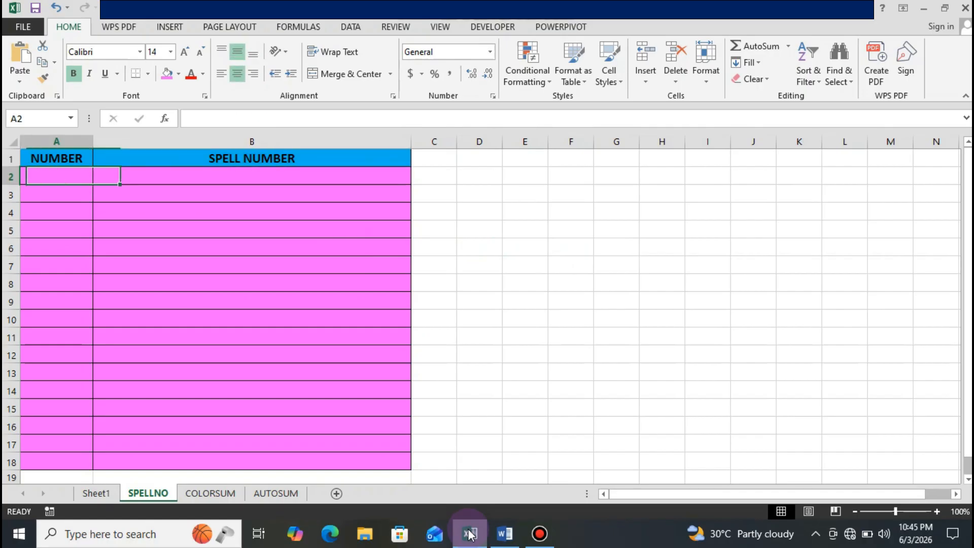
pyautogui.write('1')
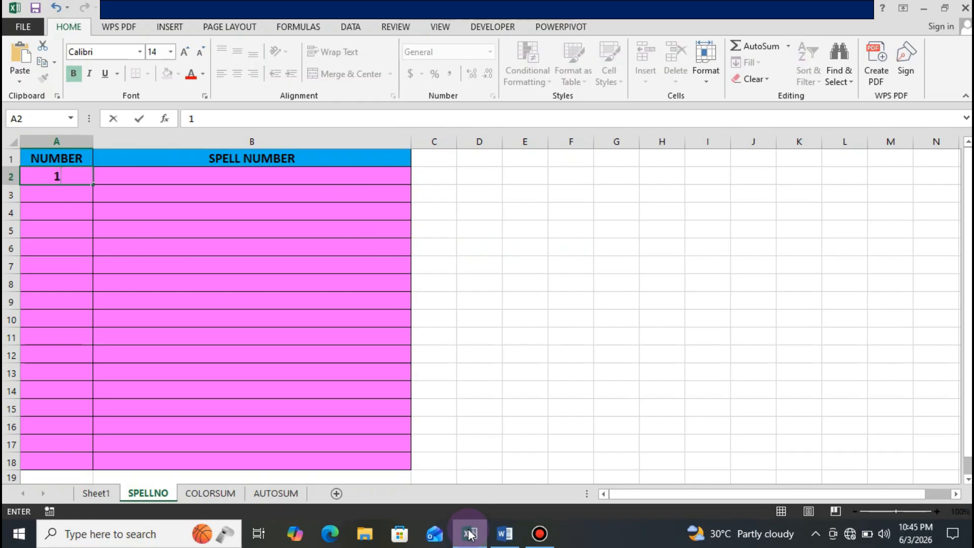
pyautogui.press('Tab')
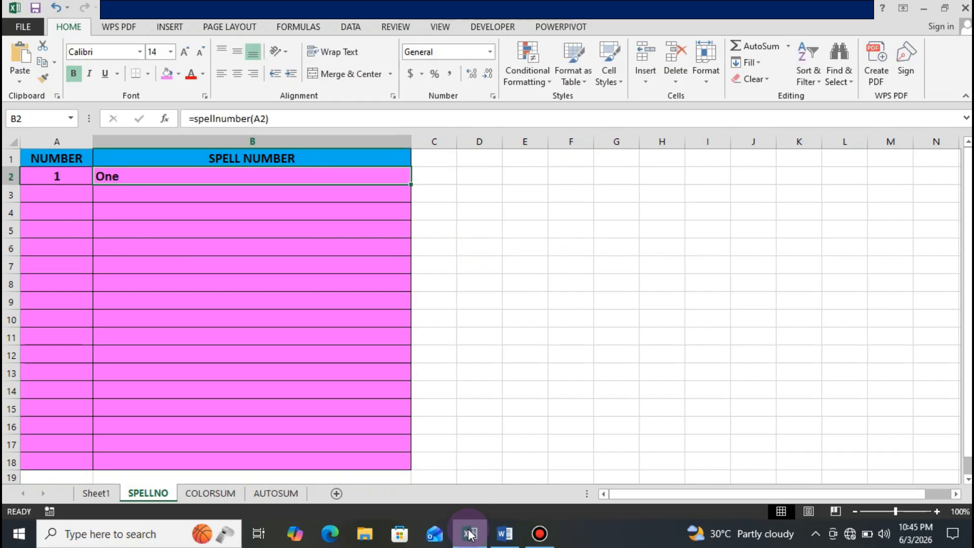
# Enter the formula =spellnumber(A2) in cell B2 to spell out the number beside it
pyautogui.write('=')
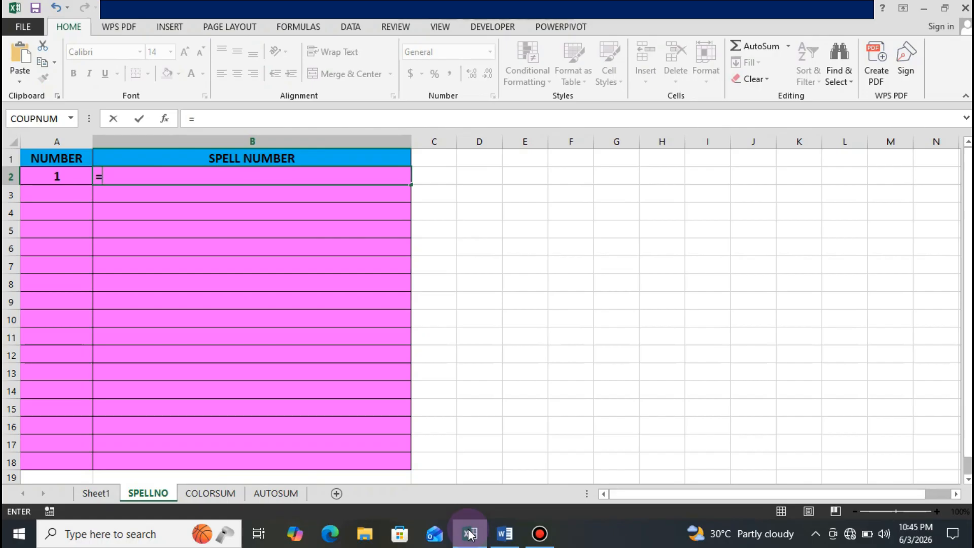
pyautogui.write('spell')
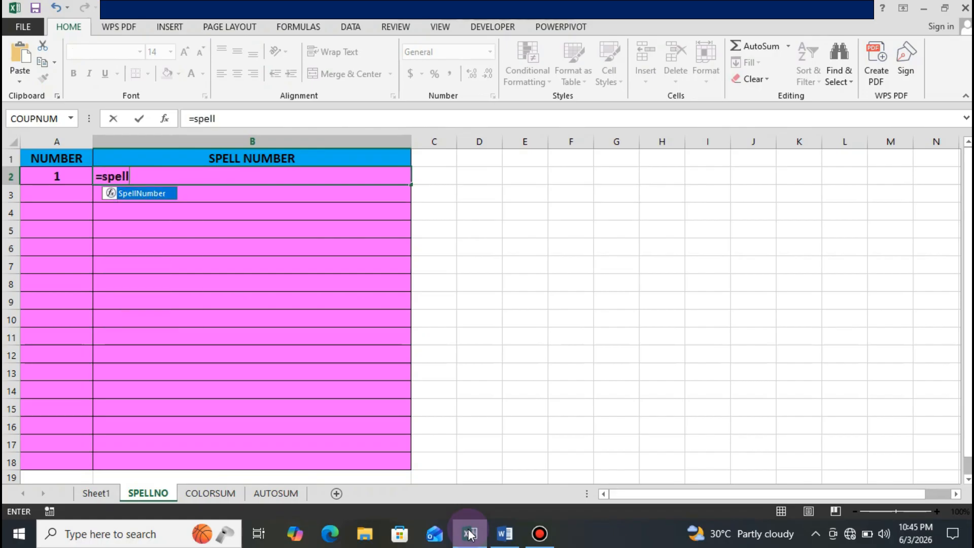
pyautogui.write('number')
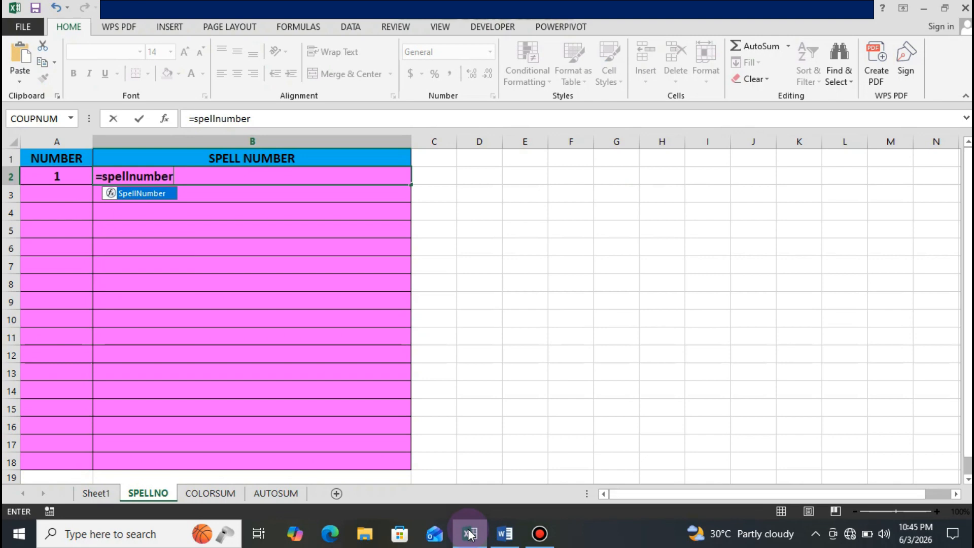
pyautogui.write('(')
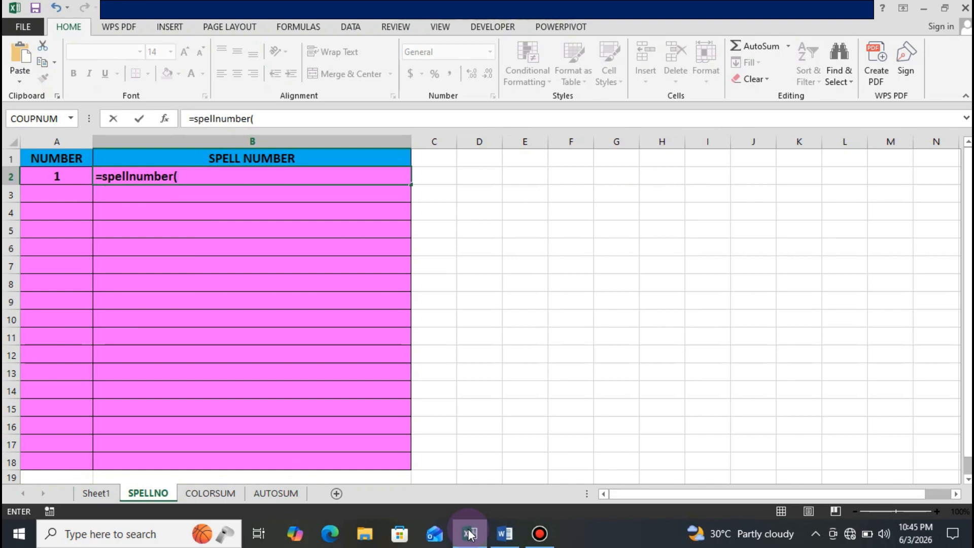
pyautogui.press('Left')
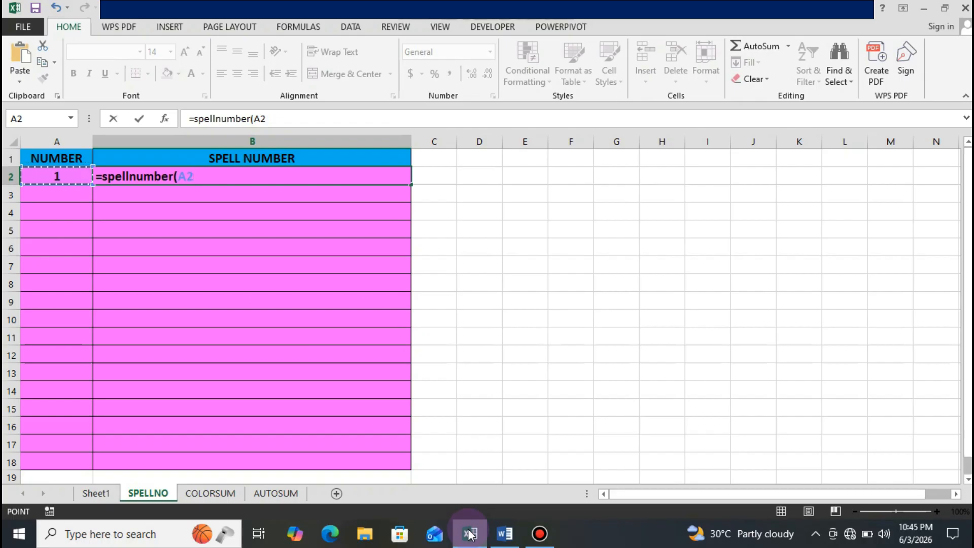
pyautogui.write(')')
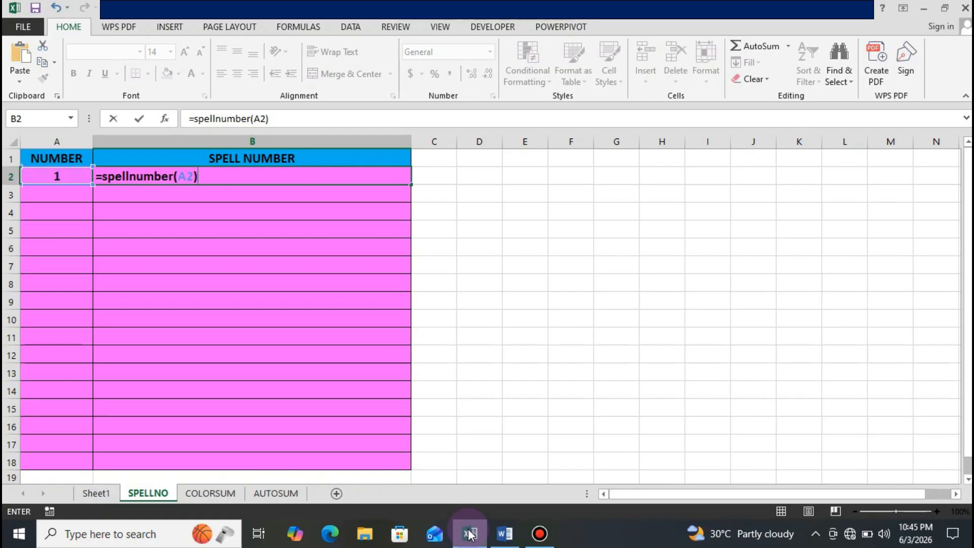
pyautogui.press('Return')
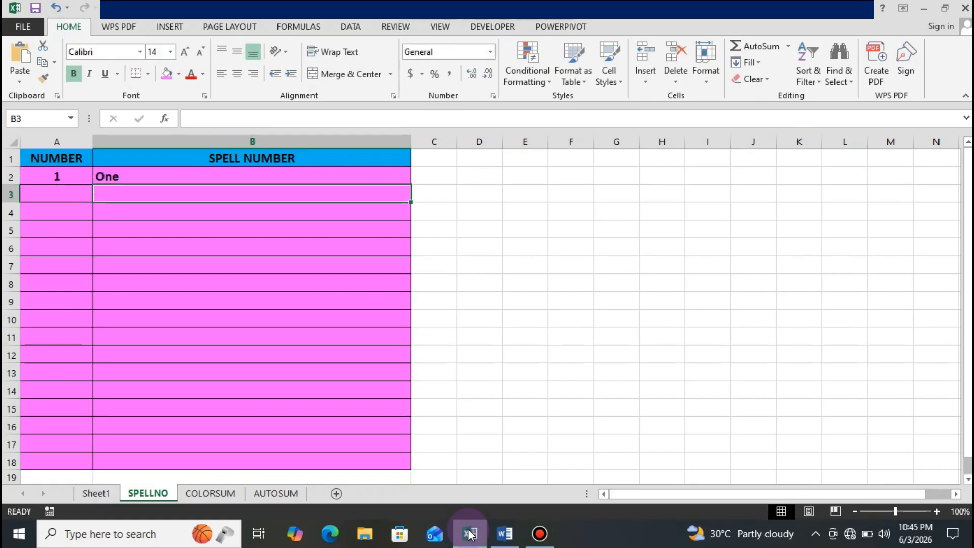
# Copy the spellnumber formula from B2 into cells B3 to B18 of the SPELL NUMBER column
pyautogui.press('Up')
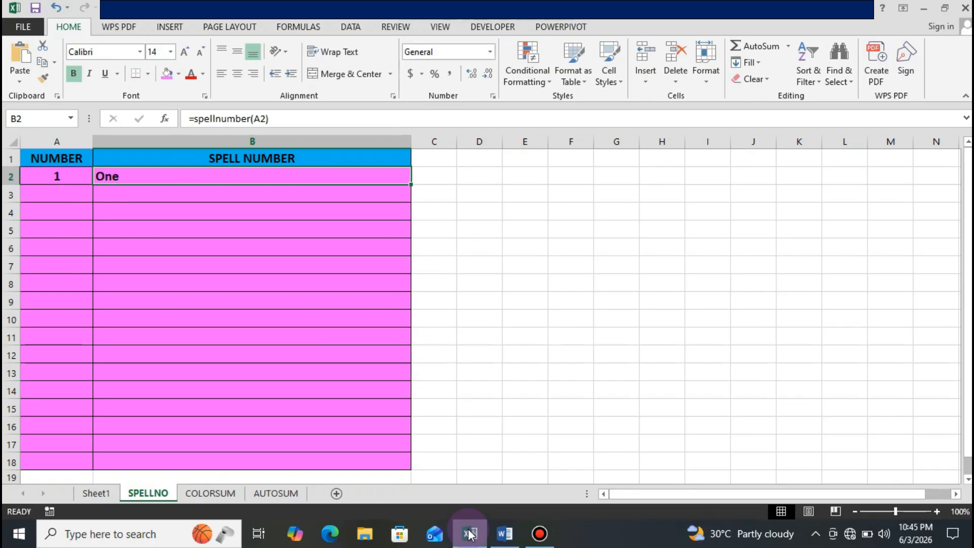
pyautogui.hotkey('ctrl', 'c')
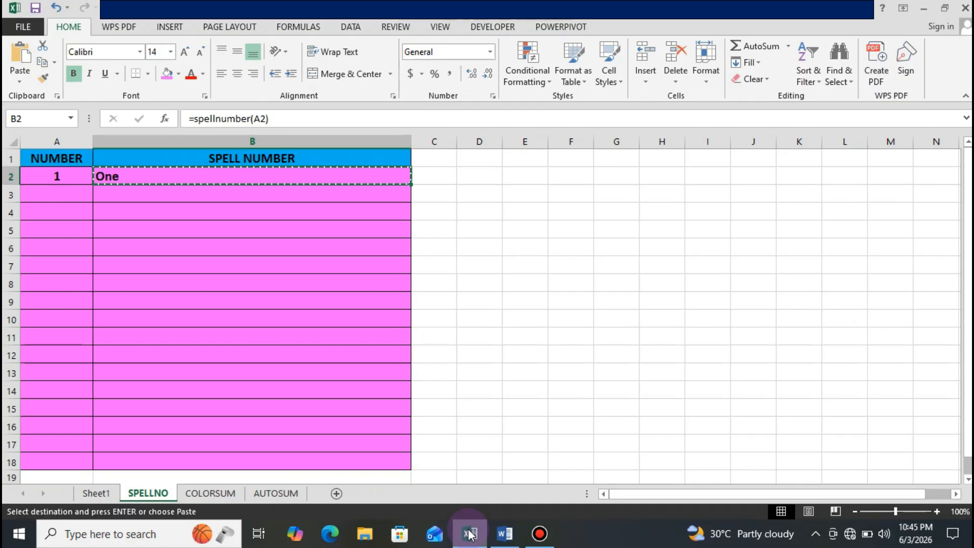
pyautogui.press('Down')
pyautogui.hotkey('shift', 'Down')
pyautogui.hotkey('shift', 'Down')
pyautogui.hotkey('shift', 'Down')
pyautogui.hotkey('shift', 'Down')
pyautogui.hotkey('shift', 'Down')
pyautogui.hotkey('shift', 'Down')
pyautogui.hotkey('shift', 'Down')
pyautogui.hotkey('shift', 'Down')
pyautogui.hotkey('shift', 'Down')
pyautogui.hotkey('shift', 'Down')
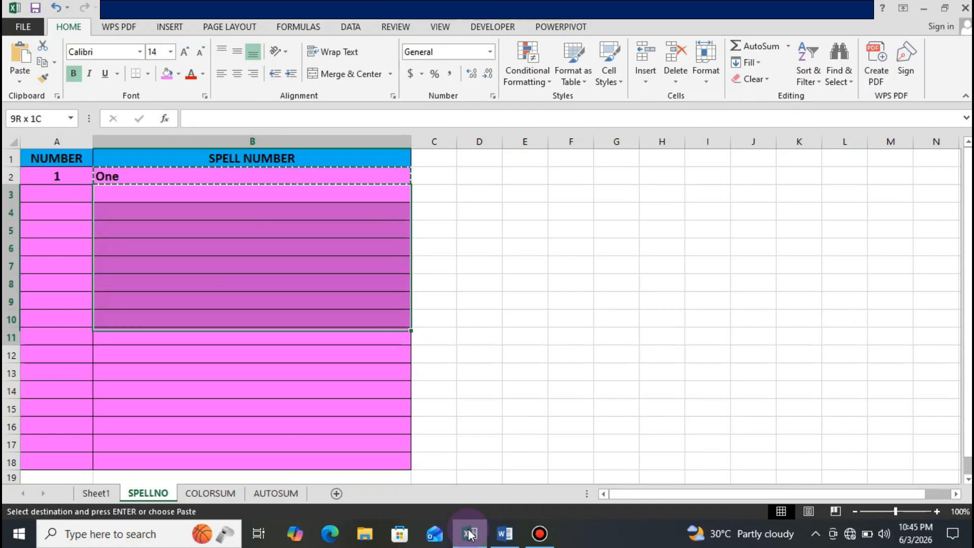
pyautogui.hotkey('shift', 'Down')
pyautogui.hotkey('shift', 'Down')
pyautogui.hotkey('shift', 'Down')
pyautogui.hotkey('shift', 'Down')
pyautogui.hotkey('shift', 'Down')
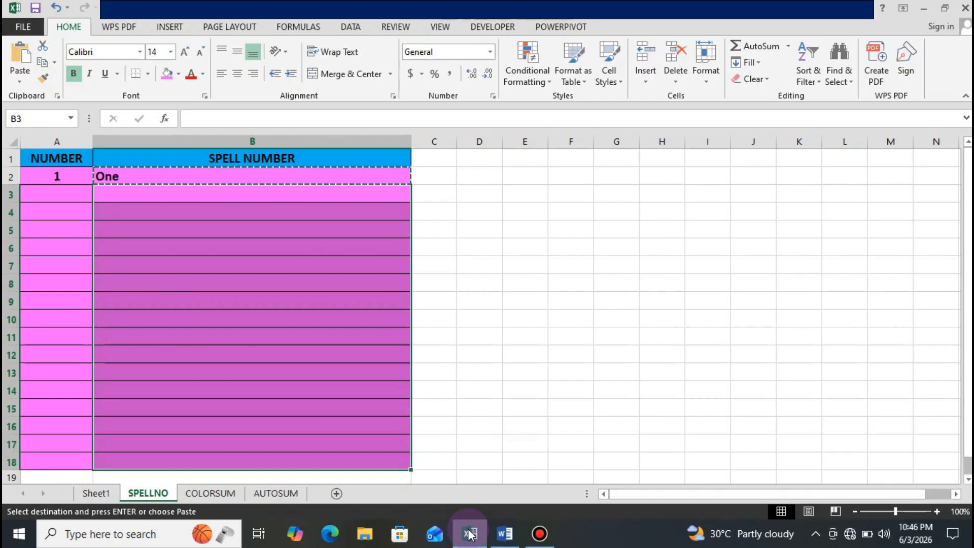
pyautogui.press('Return')
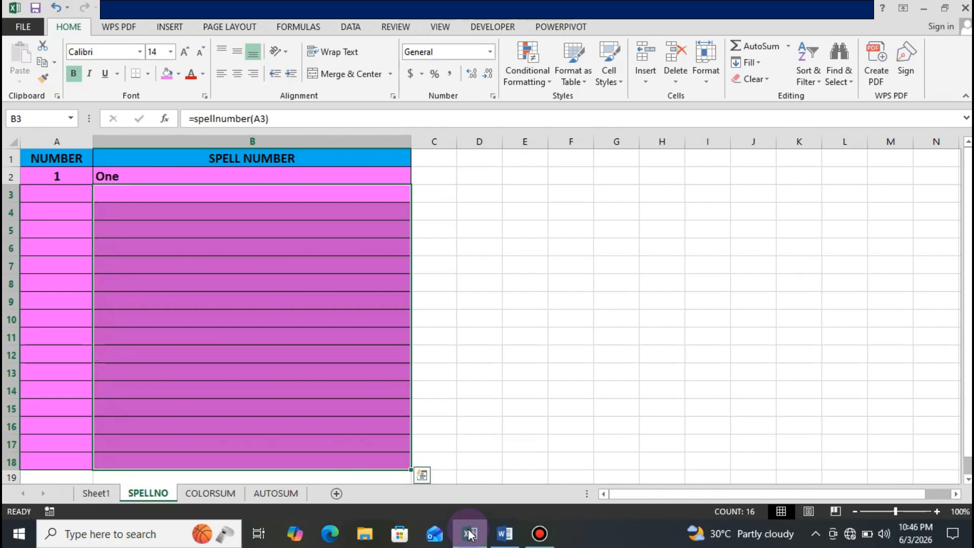
# Enter 5, 10, 12, 25 and 55 in cells A3 to A7 of the NUMBER column
pyautogui.press('Left')
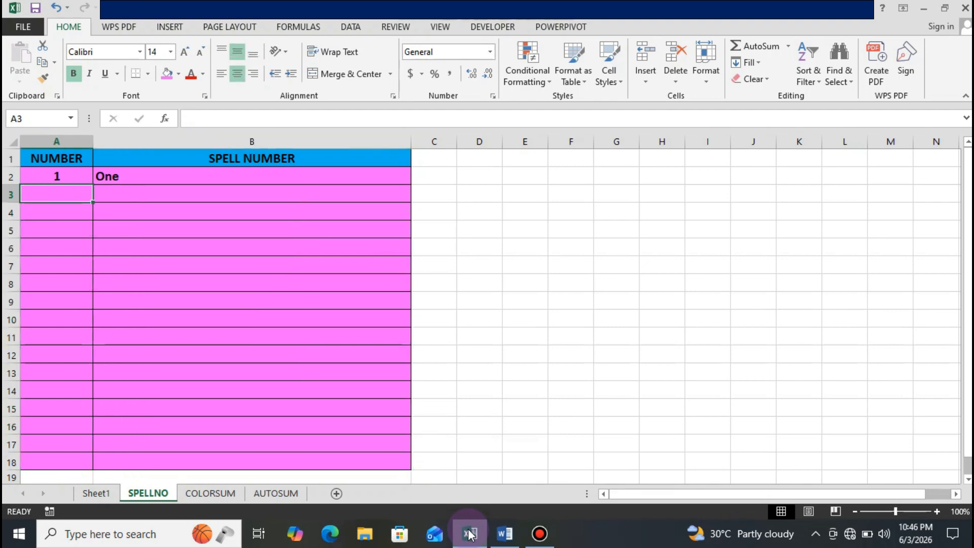
pyautogui.write('5')
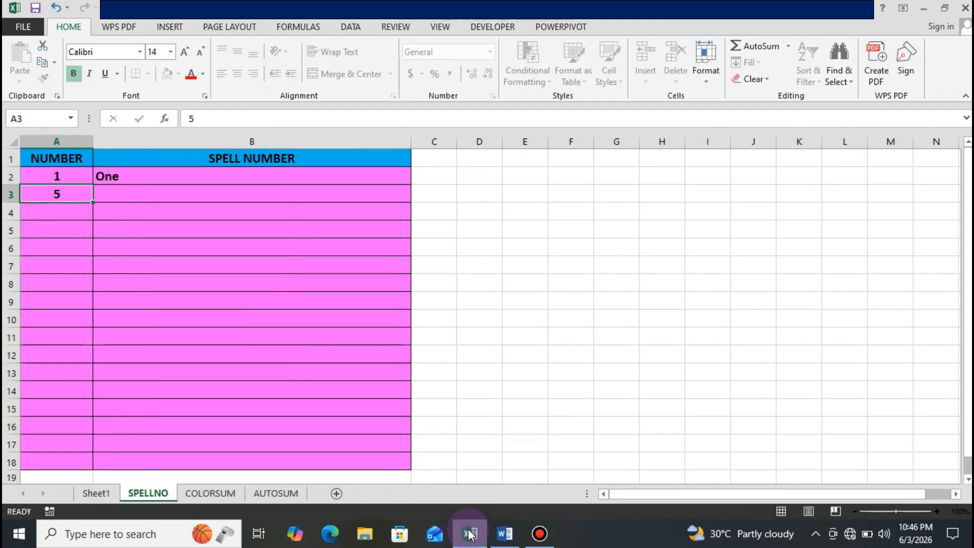
pyautogui.press('Return')
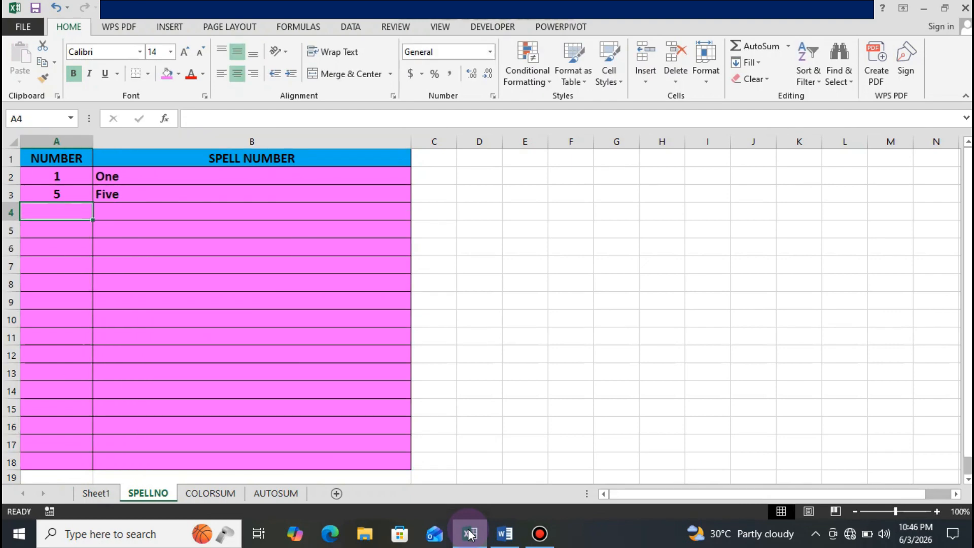
pyautogui.write('10')
pyautogui.press('Return')
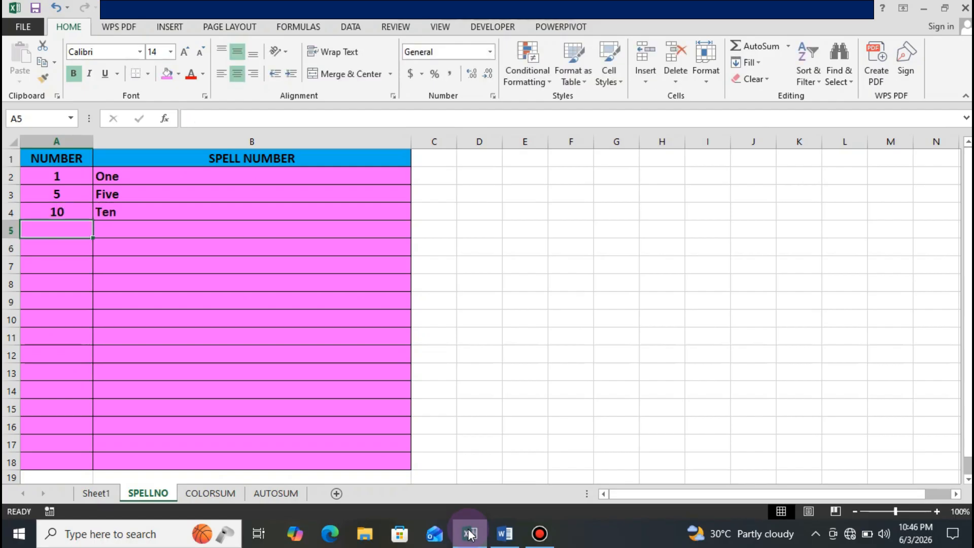
pyautogui.write('12')
pyautogui.press('Return')
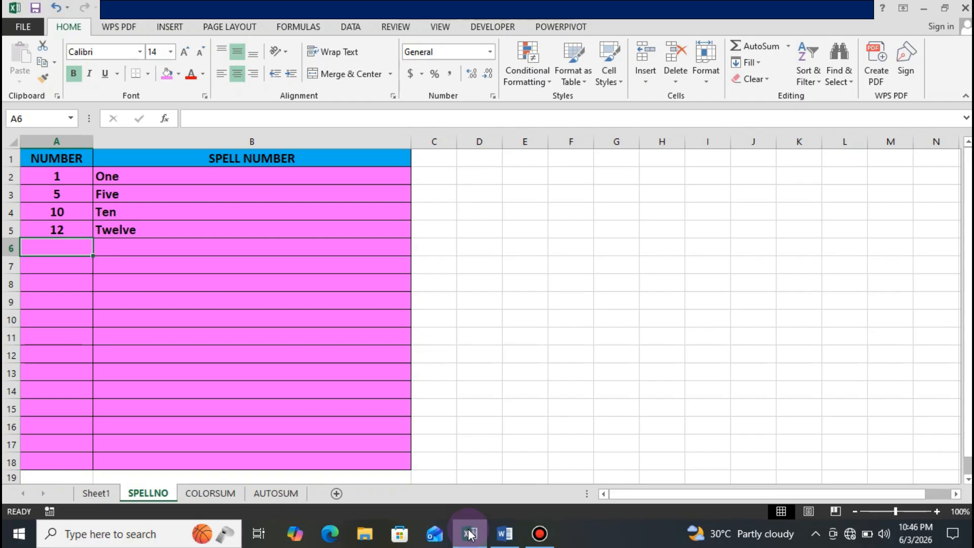
pyautogui.write('25')
pyautogui.press('Return')
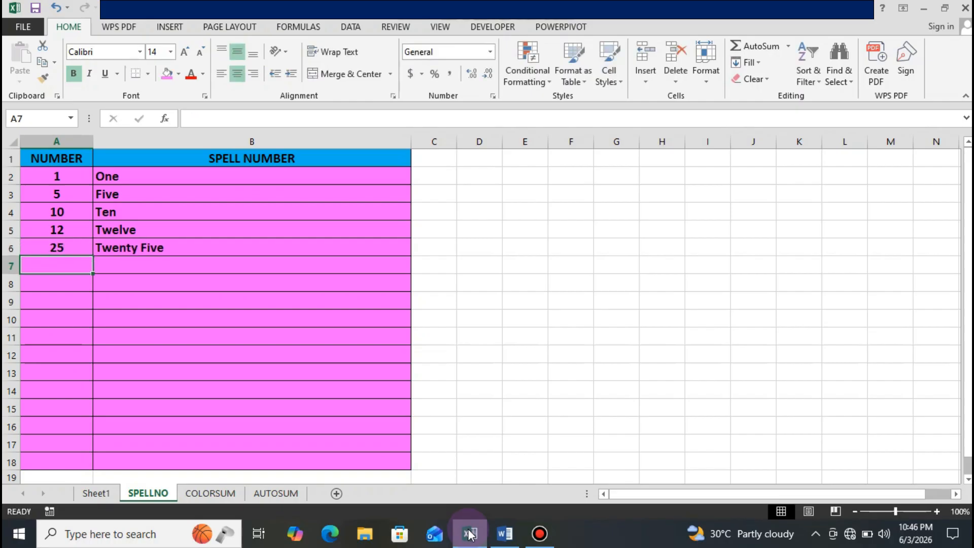
pyautogui.write('55')
pyautogui.press('Return')
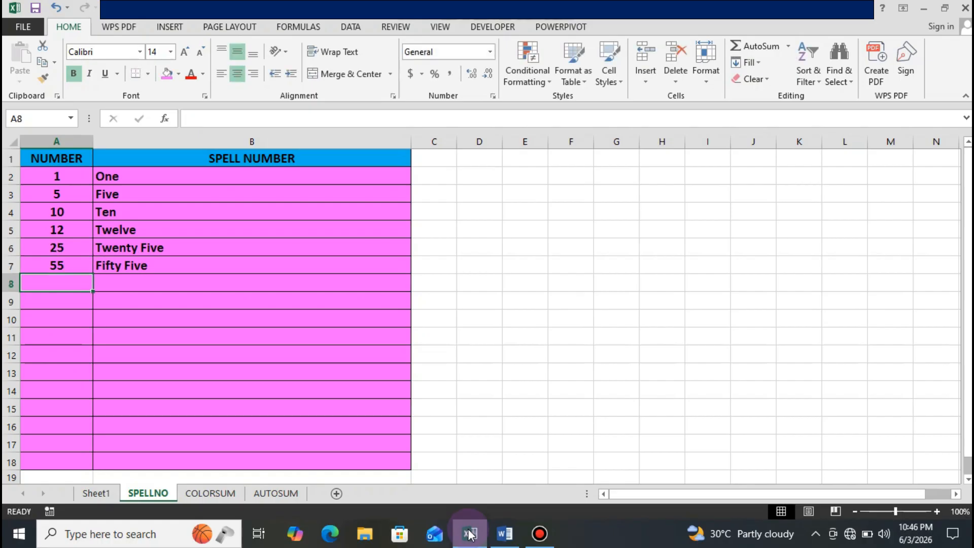
# Enter the three-digit numbers 145, 299 and 500 in cells A8 to A10
pyautogui.write('145')
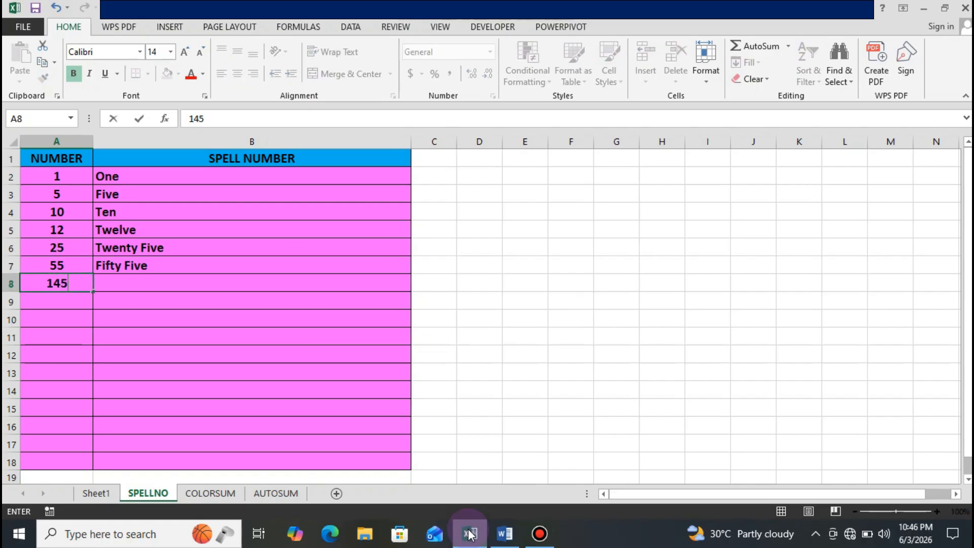
pyautogui.press('Return')
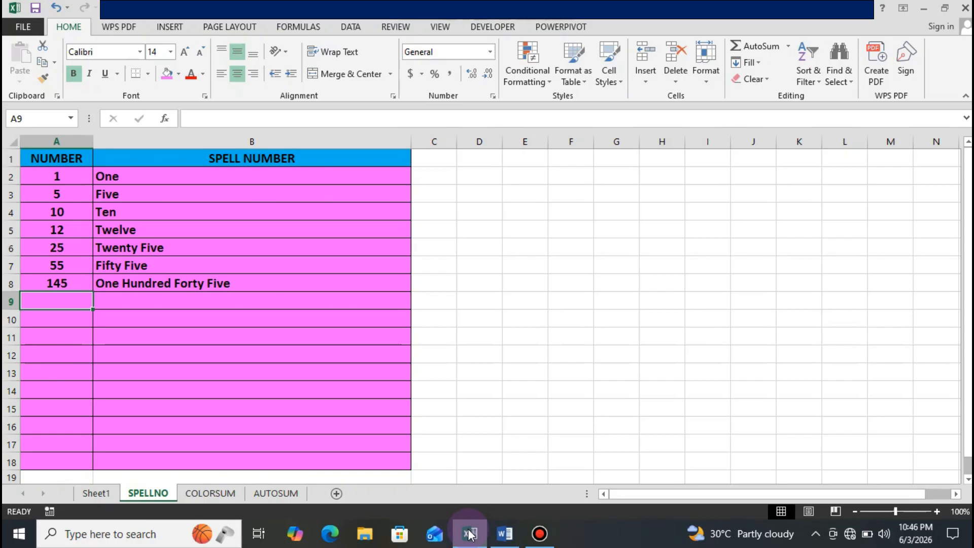
pyautogui.write('299')
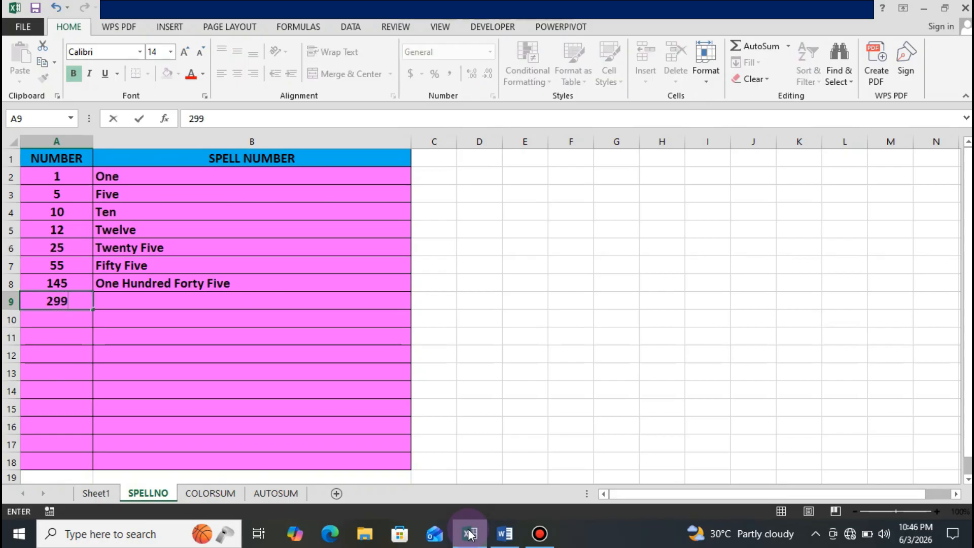
pyautogui.press('Return')
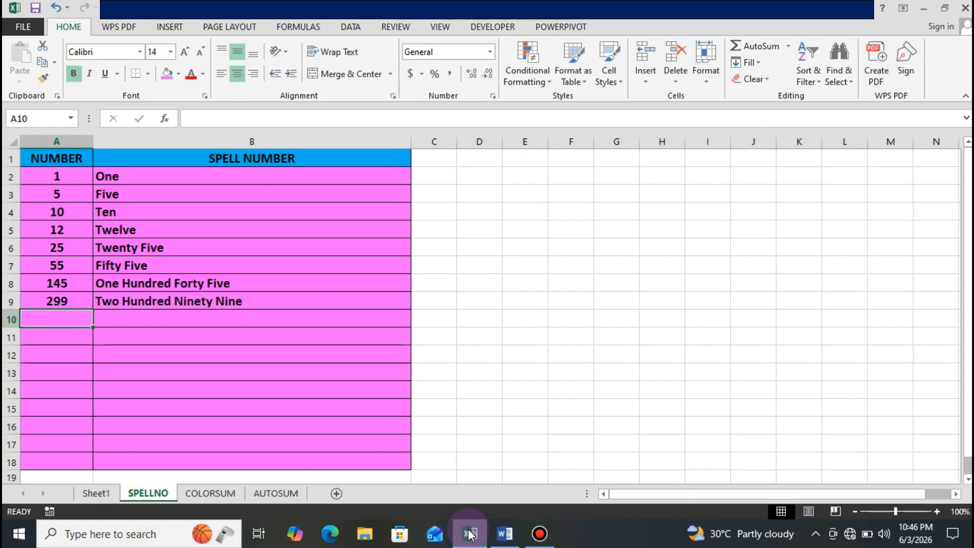
pyautogui.write('500')
pyautogui.press('Return')
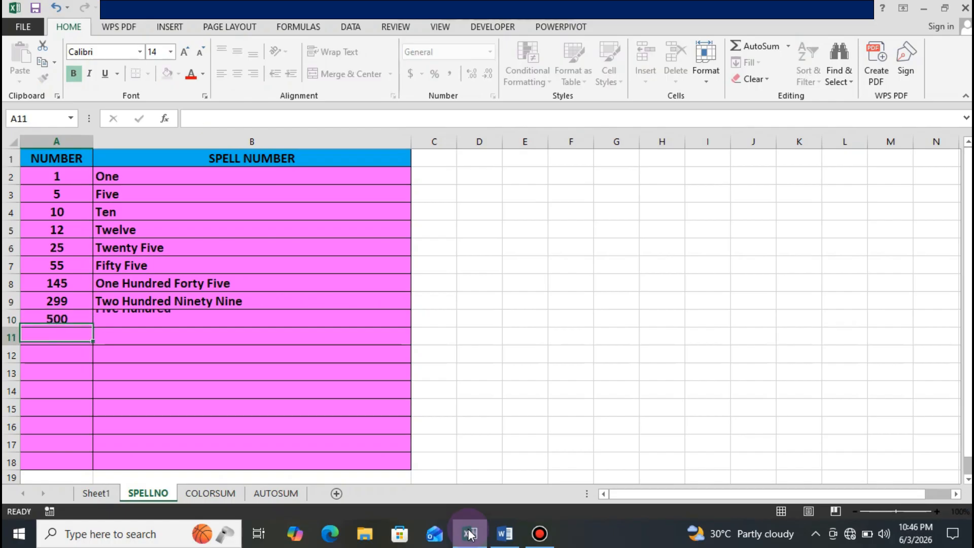
# Enter the four-digit numbers 1000, 1267 and 8764 in cells A11 to A13
pyautogui.write('1000')
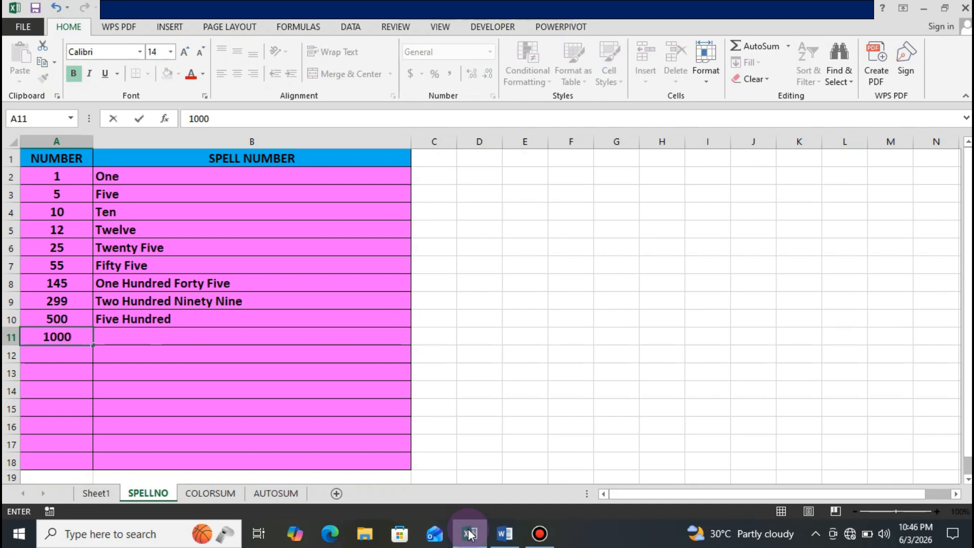
pyautogui.press('Return')
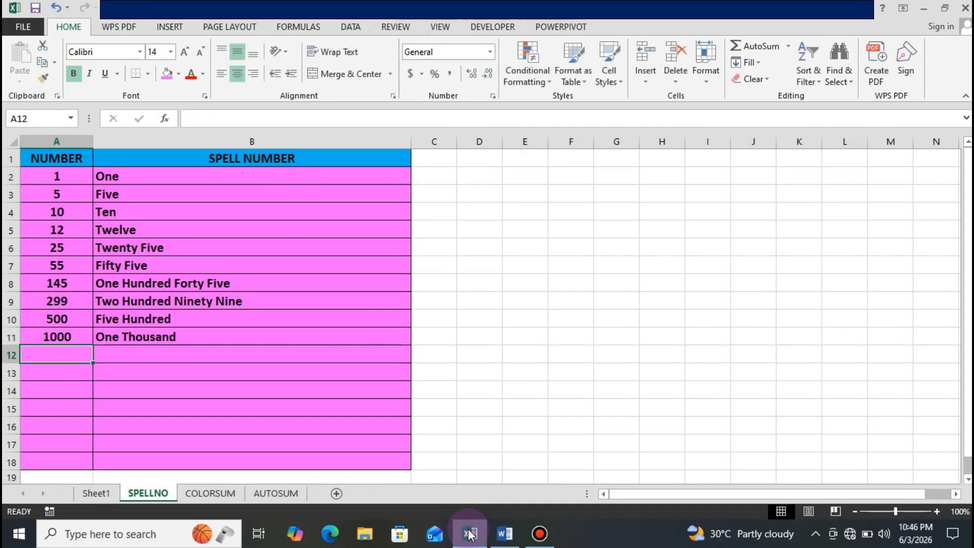
pyautogui.write('1267')
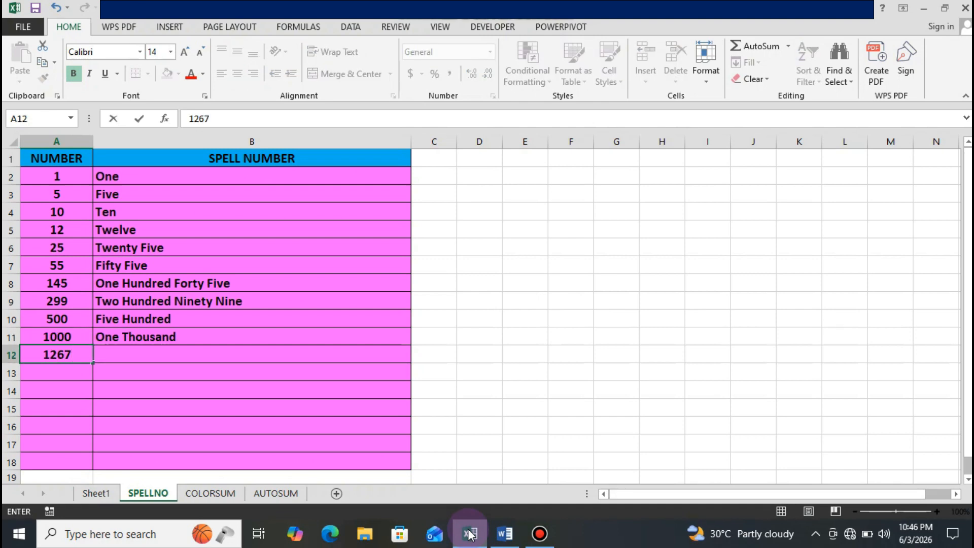
pyautogui.press('Return')
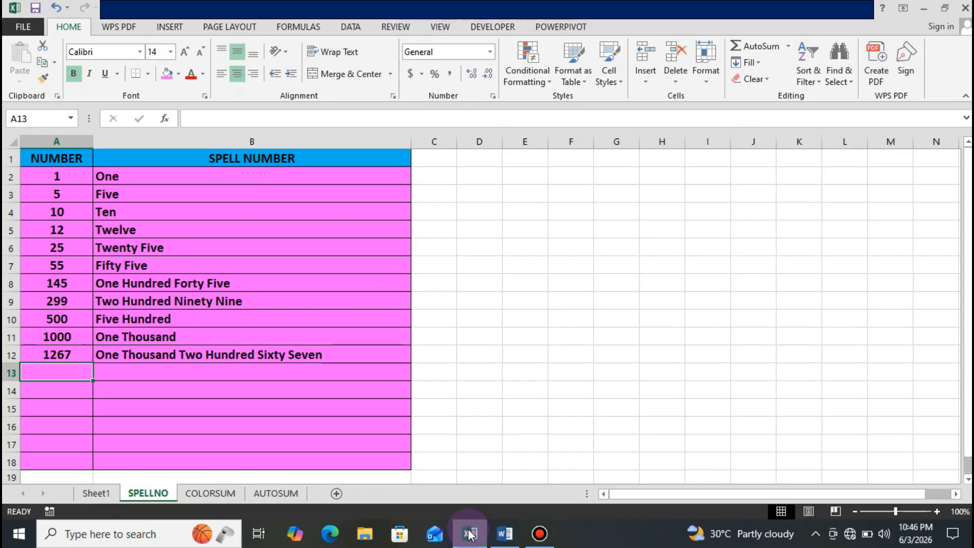
pyautogui.write('8764')
pyautogui.press('Return')
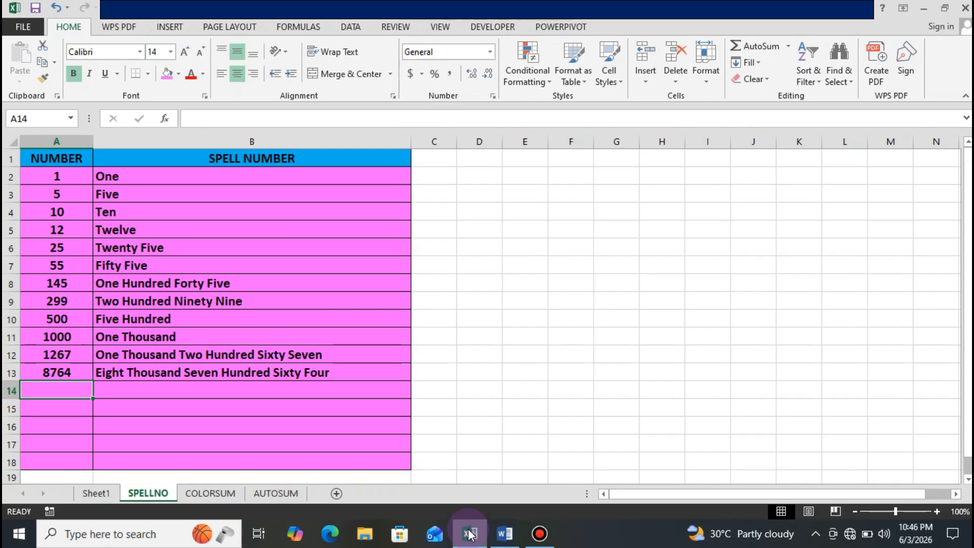
# Enter 23456 and 123456 in cells A14 and A15, and widen column B to fit the longest spelled-out text
pyautogui.write('23456')
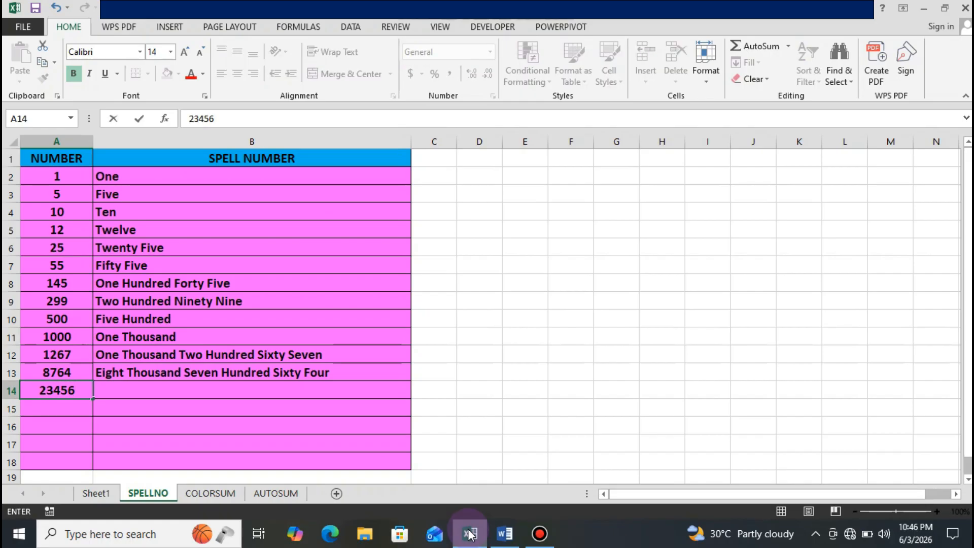
pyautogui.press('Return')
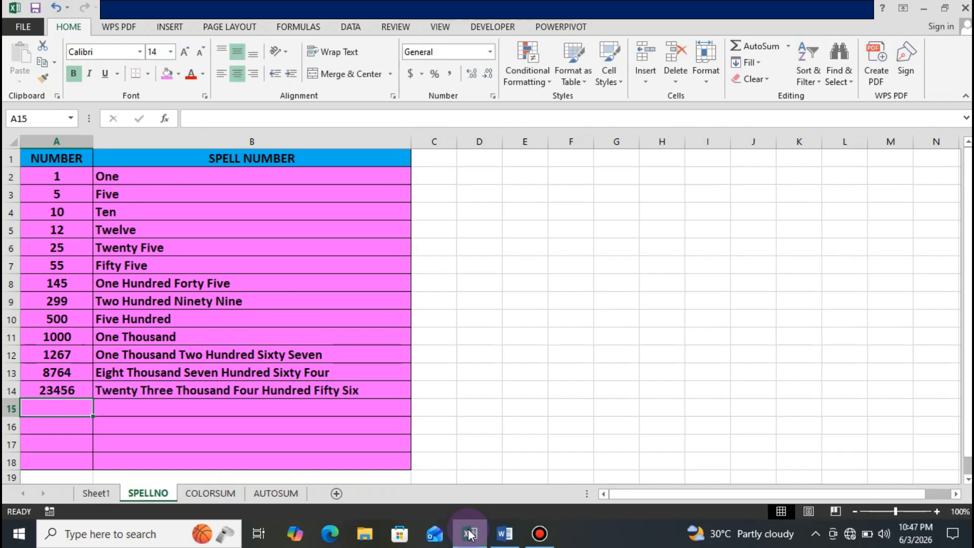
pyautogui.write('1')
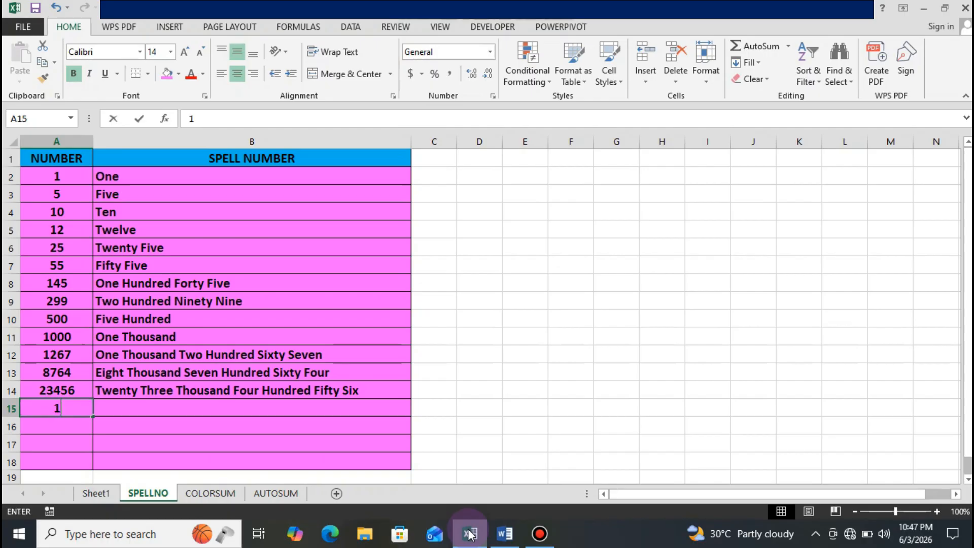
pyautogui.write('23456')
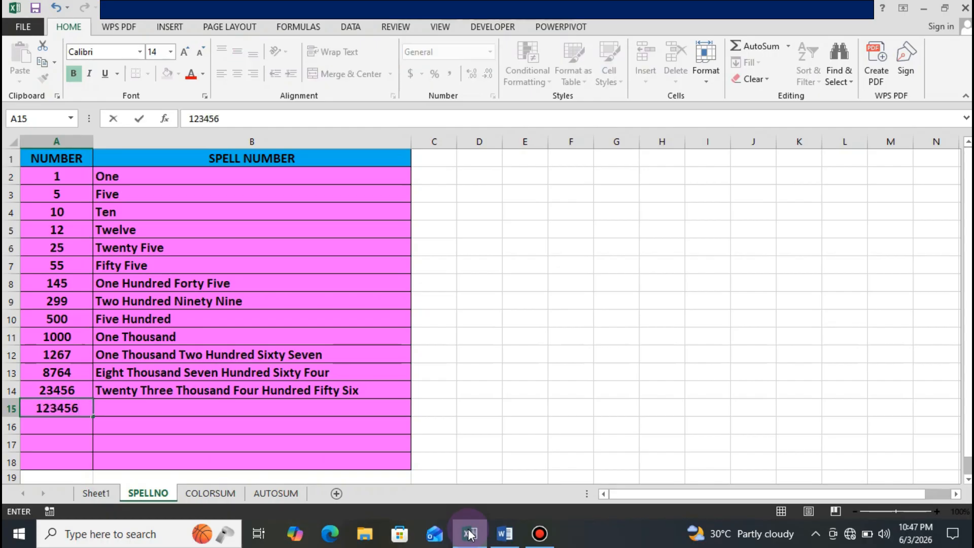
pyautogui.press('Return')
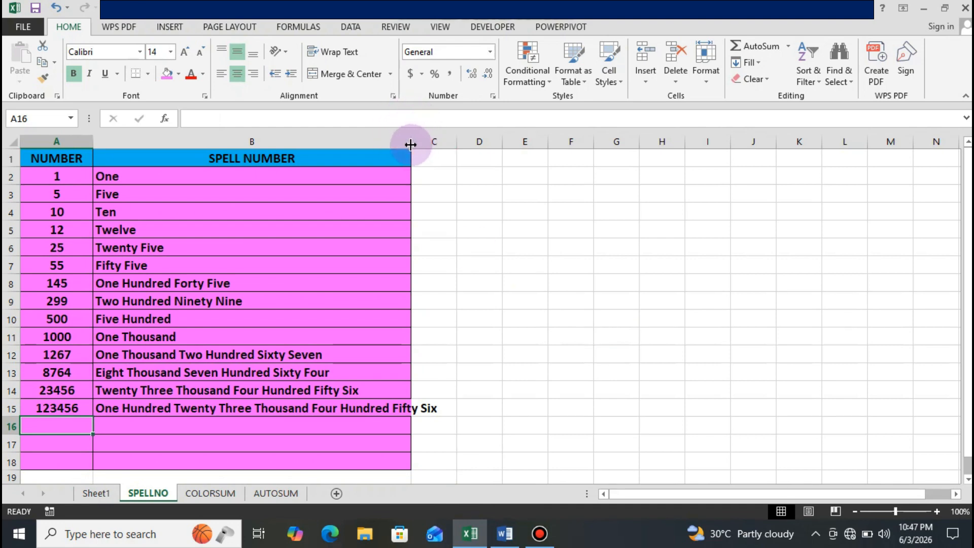
pyautogui.moveTo(411, 144); pyautogui.dragTo(481, 145)
# Enter 1209833 in cell A16 of the NUMBER column and widen column B slightly to fit its wording
pyautogui.click(314, 263)
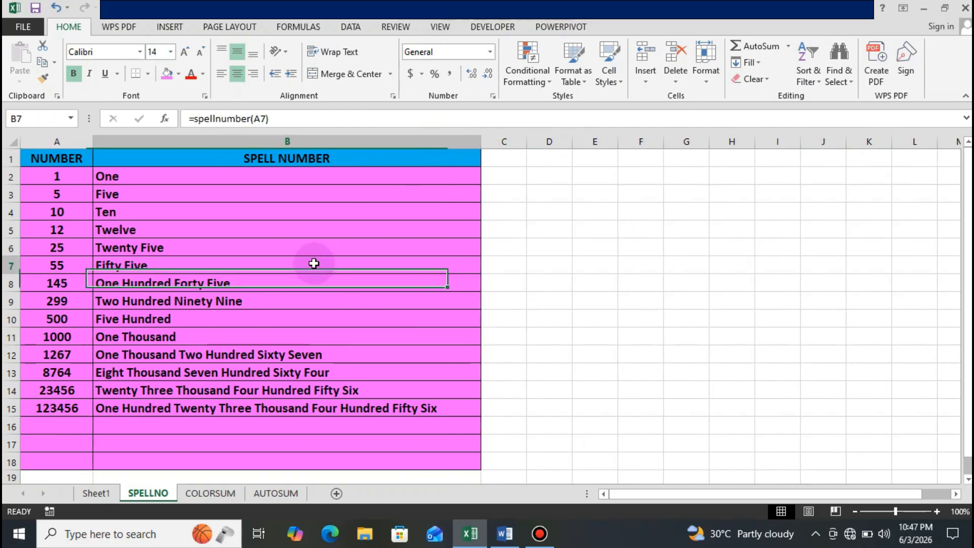
pyautogui.press('Down')
pyautogui.press('Down')
pyautogui.press('Down')
pyautogui.press('Down')
pyautogui.press('Down')
pyautogui.press('Down')
pyautogui.press('Down')
pyautogui.press('Down')
pyautogui.press('Down')
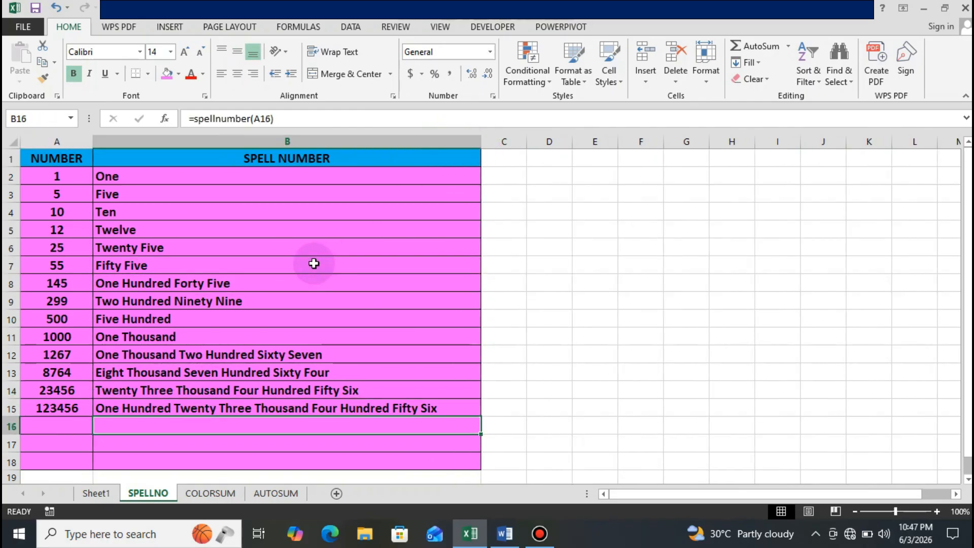
pyautogui.press('Left')
pyautogui.write('12')
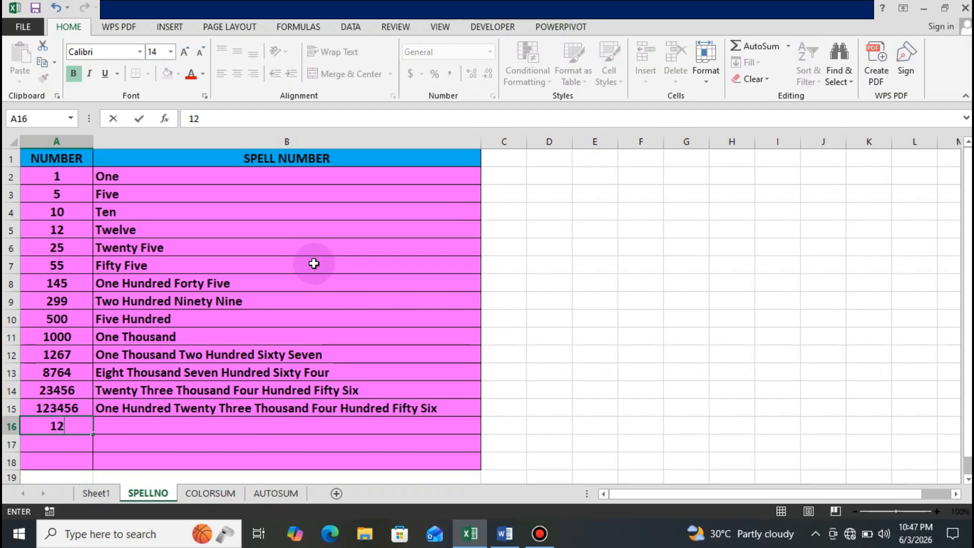
pyautogui.write('0983')
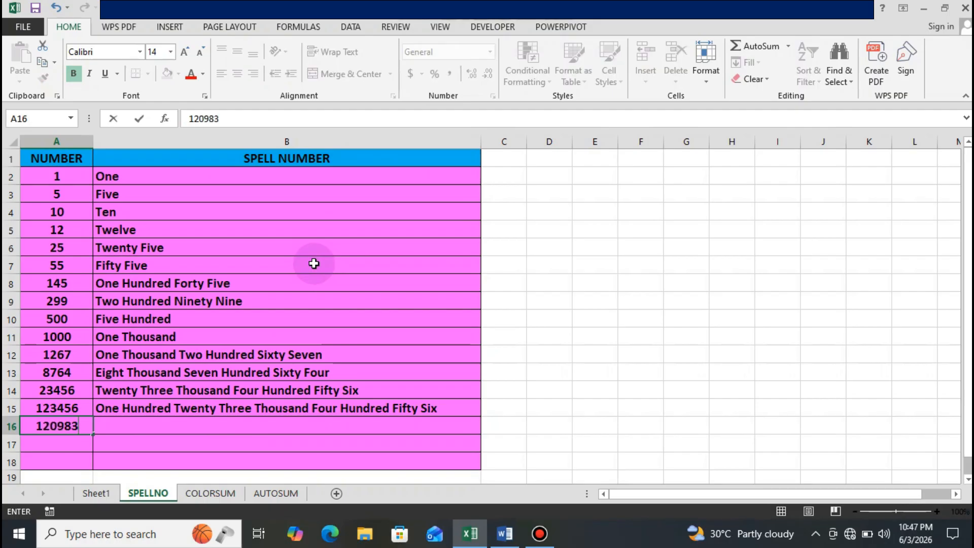
pyautogui.write('3')
pyautogui.press('Return')
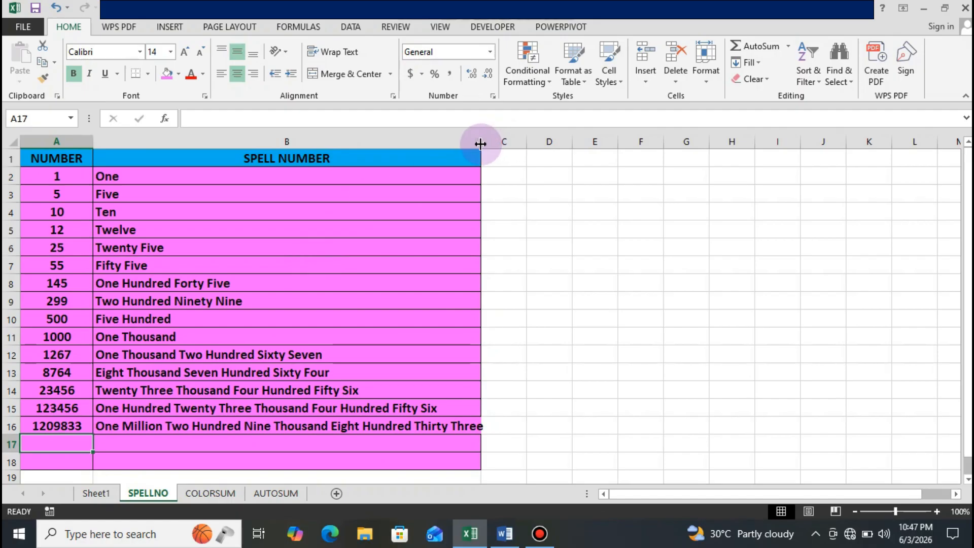
pyautogui.moveTo(486, 144); pyautogui.dragTo(505, 143)
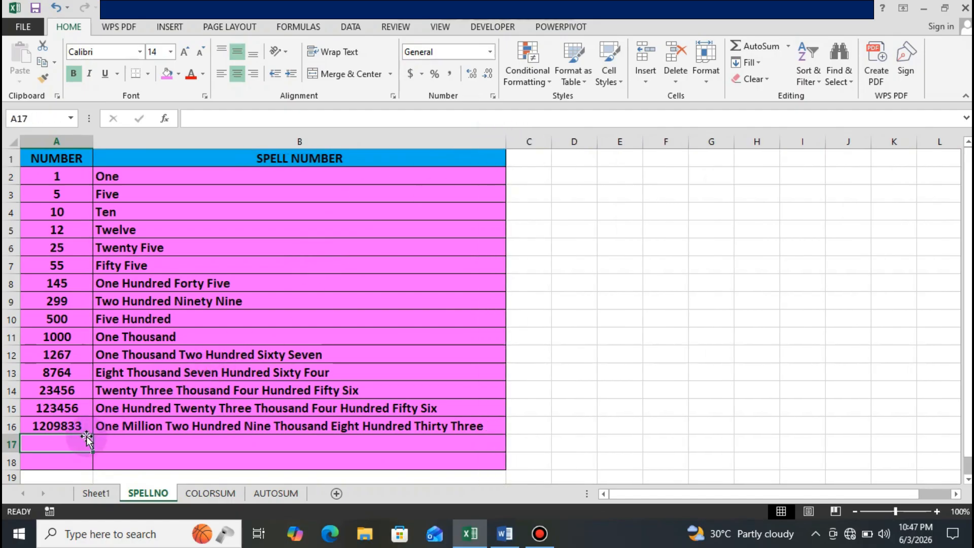
# Enter the seven-digit numbers 1000000 and 1098327 in cells A17 and A18
pyautogui.write('100000')
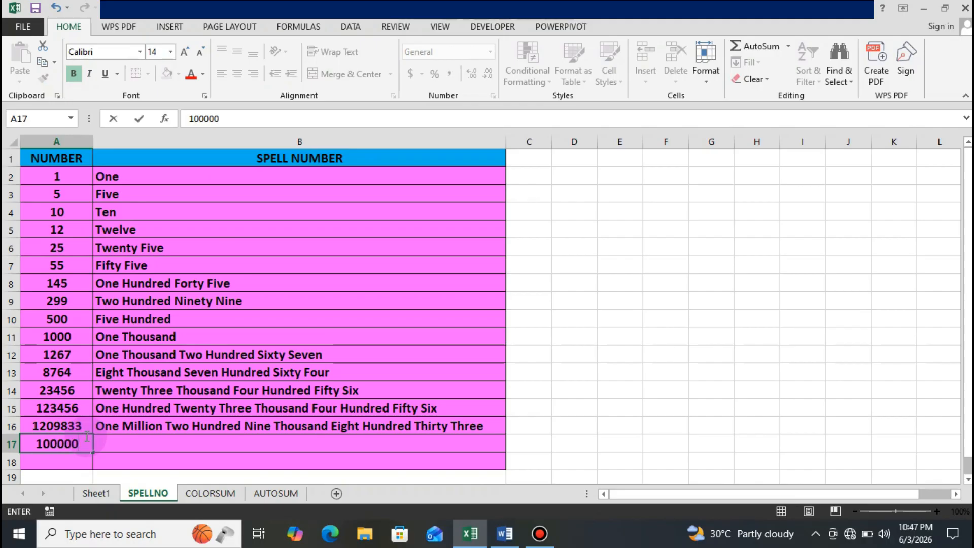
pyautogui.write('0')
pyautogui.press('Return')
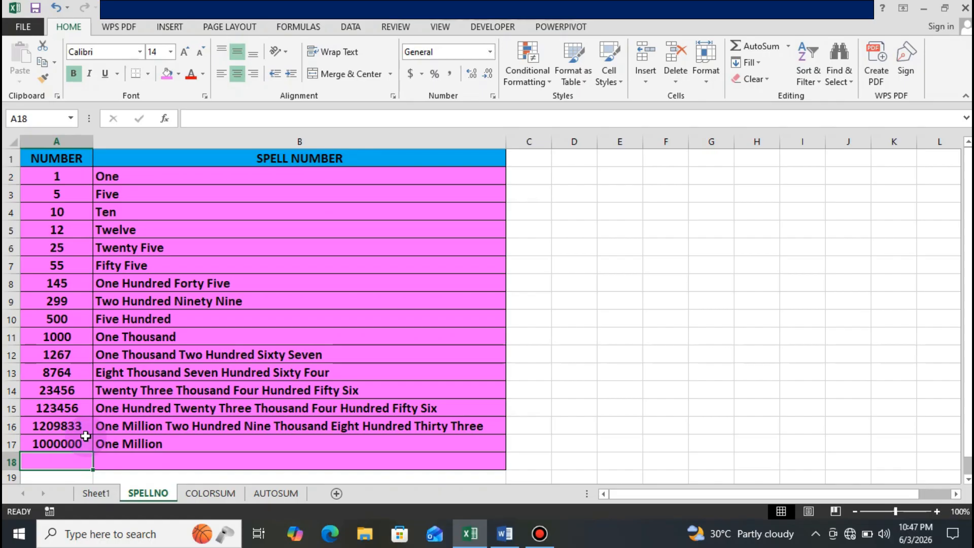
pyautogui.write('1098')
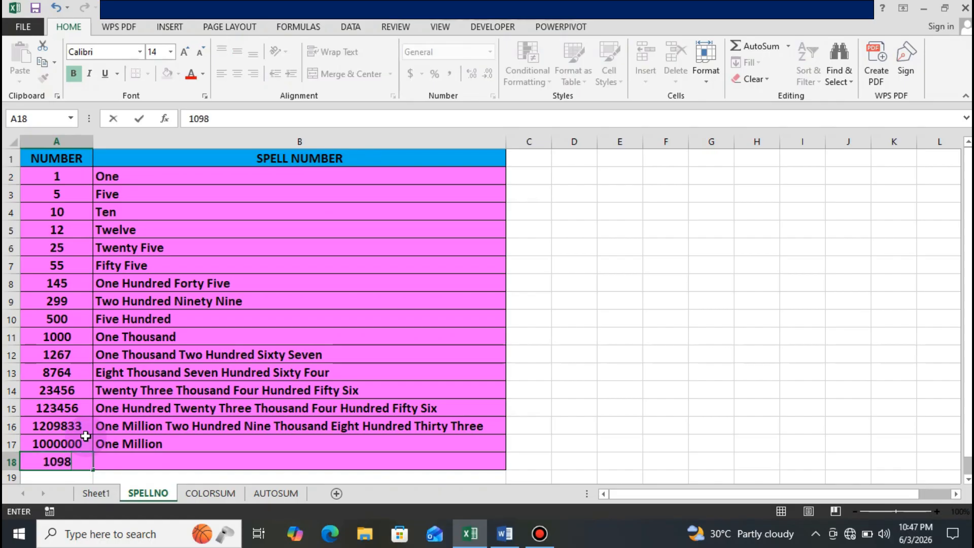
pyautogui.write('327')
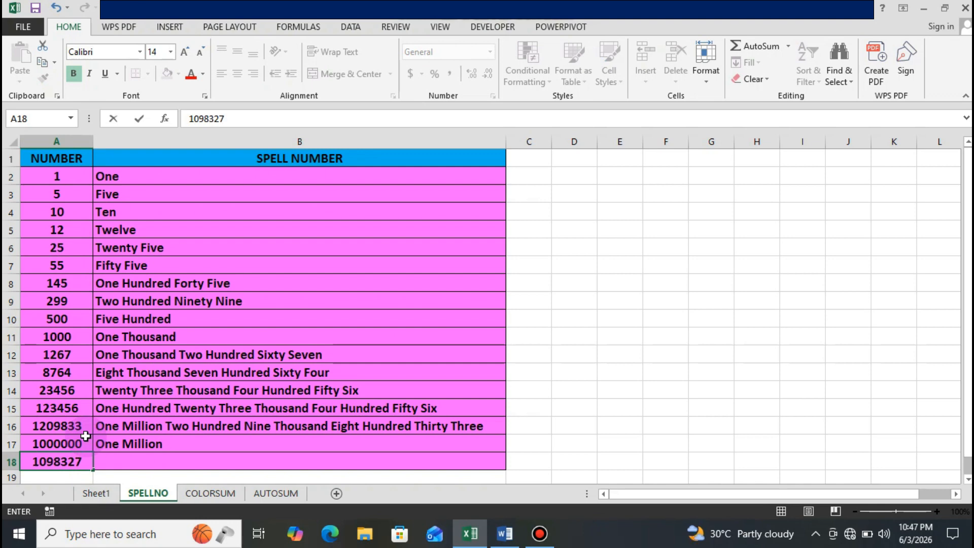
pyautogui.press('Return')
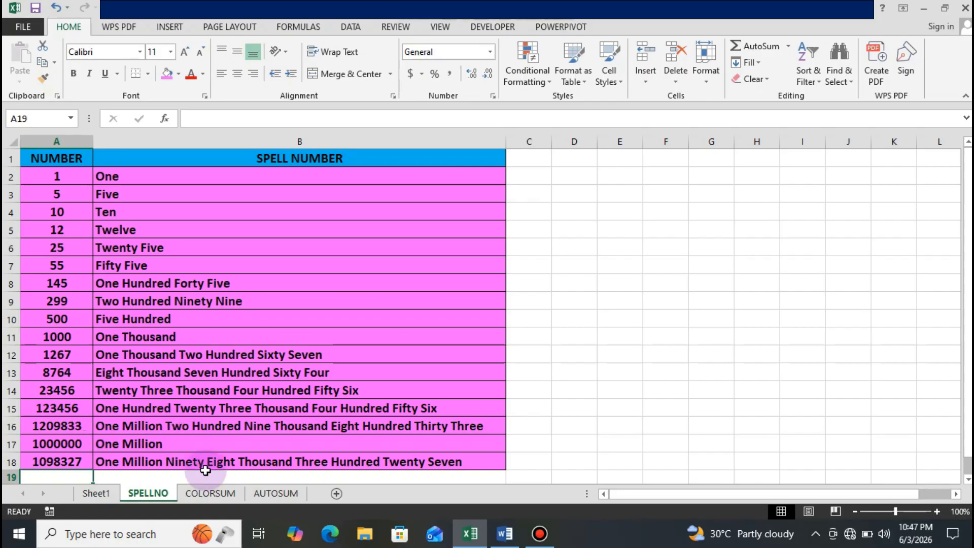
# View the SPELLNO sheet's code and close its empty code window to reveal the SpellNumber function's module
pyautogui.rightClick(143, 494)
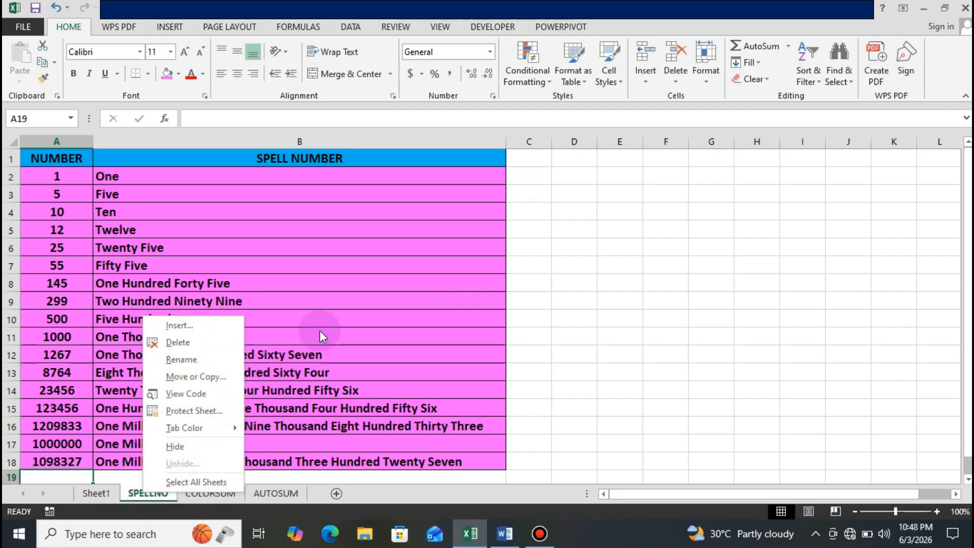
pyautogui.click(335, 329)
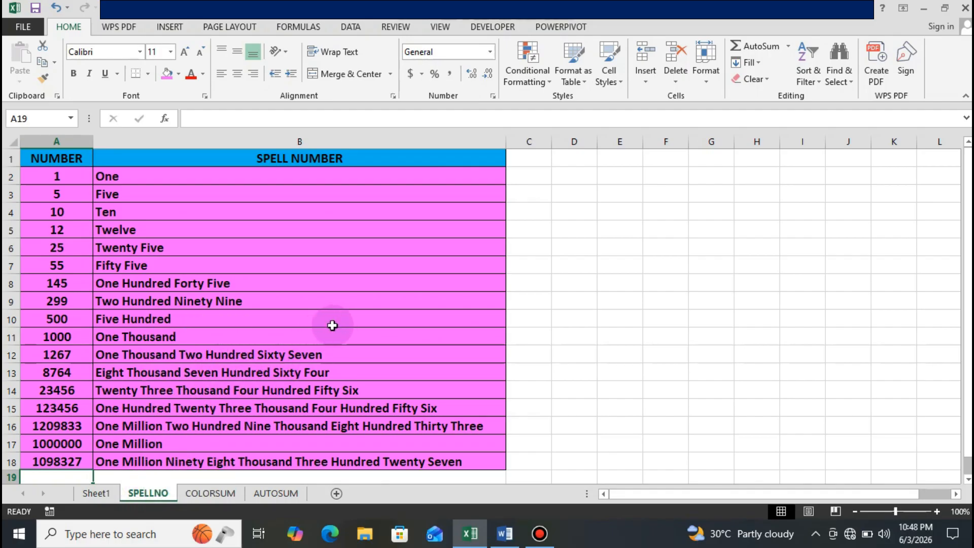
pyautogui.rightClick(167, 494)
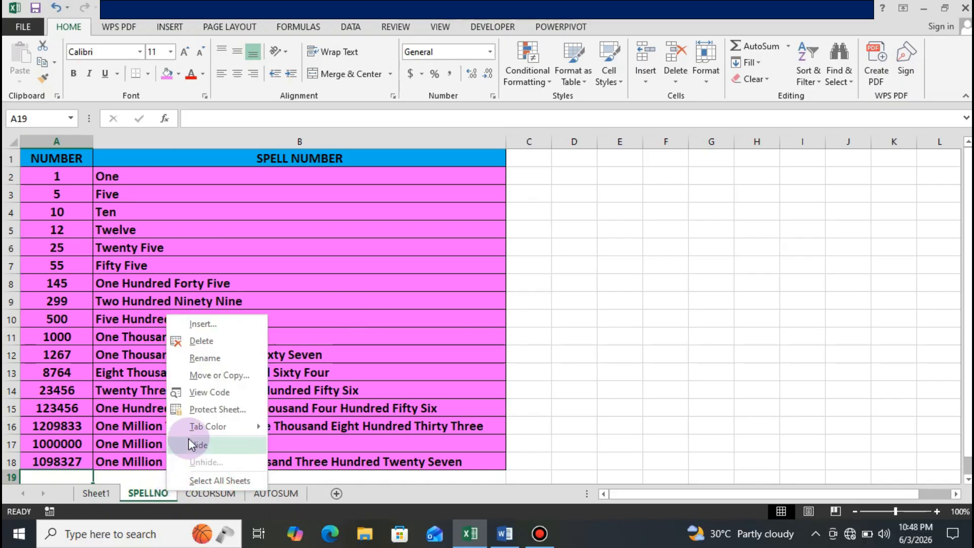
pyautogui.click(207, 388)
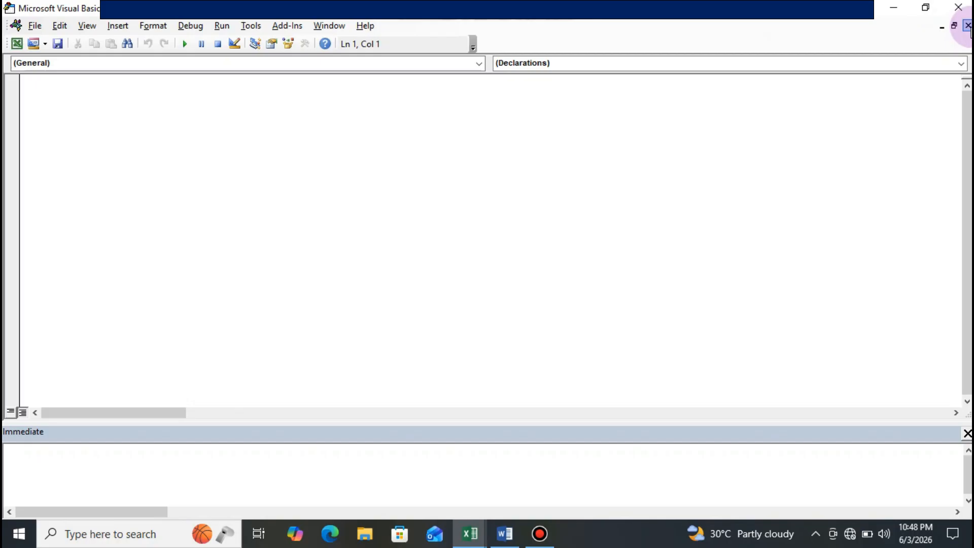
pyautogui.click(968, 26)
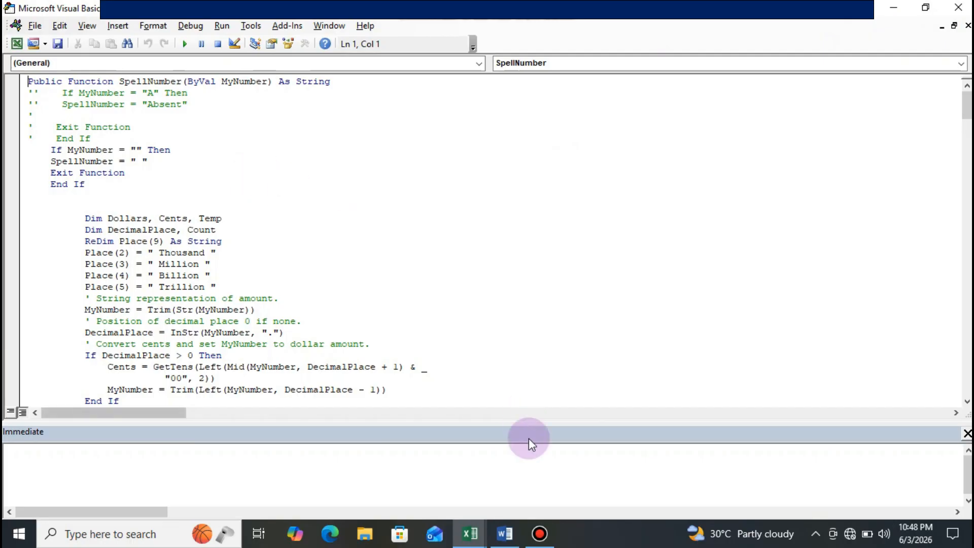
# Switch to the Word document with the macro code and examine the GetDigit function for numbers 1 to 9
pyautogui.click(503, 535)
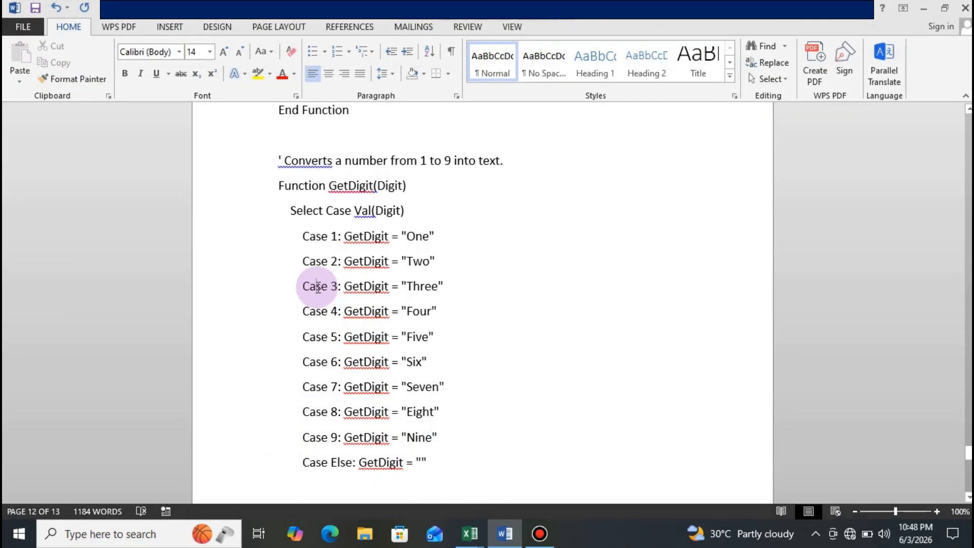
pyautogui.scroll(3, 318, 288)
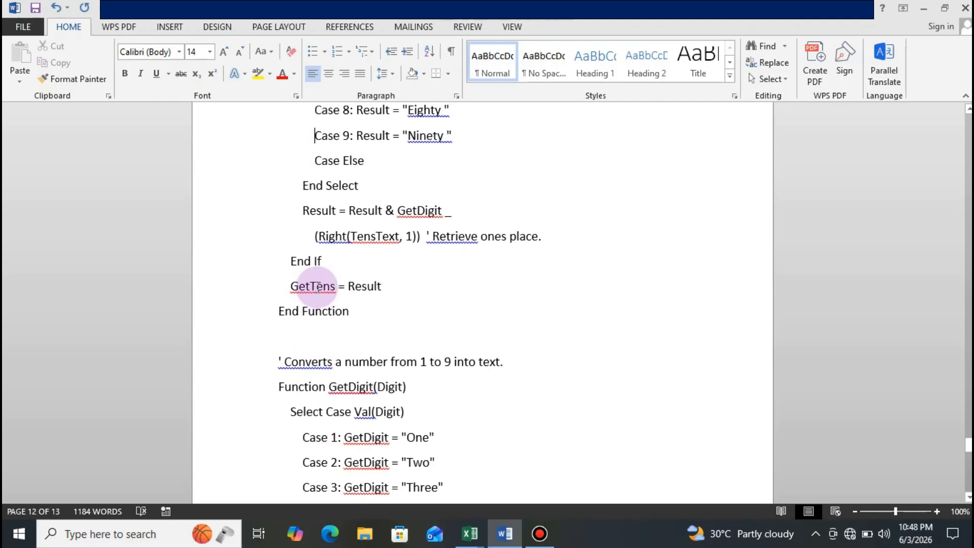
pyautogui.scroll(-1, 319, 287)
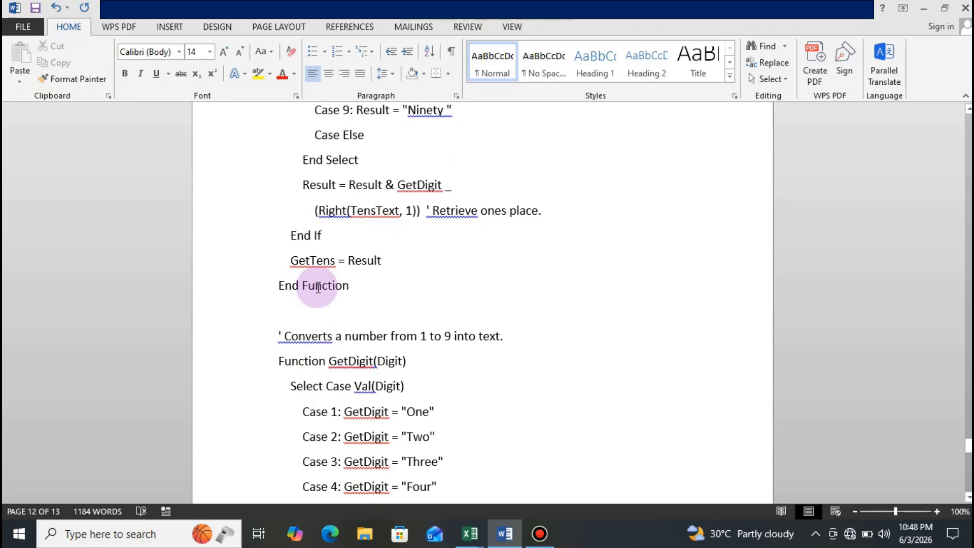
pyautogui.press('Up')
pyautogui.press('Up')
pyautogui.press('Up')
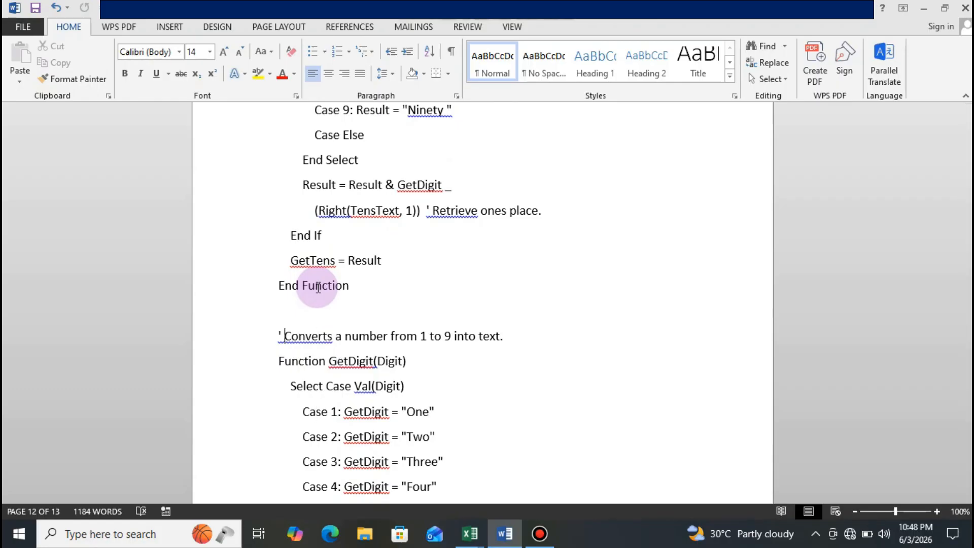
pyautogui.press('Down')
pyautogui.press('Down')
pyautogui.press('Down')
pyautogui.press('Down')
pyautogui.press('Down')
pyautogui.press('Down')
pyautogui.press('Down')
pyautogui.press('Down')
pyautogui.press('Down')
pyautogui.press('Down')
pyautogui.press('Down')
pyautogui.press('Down')
pyautogui.press('Down')
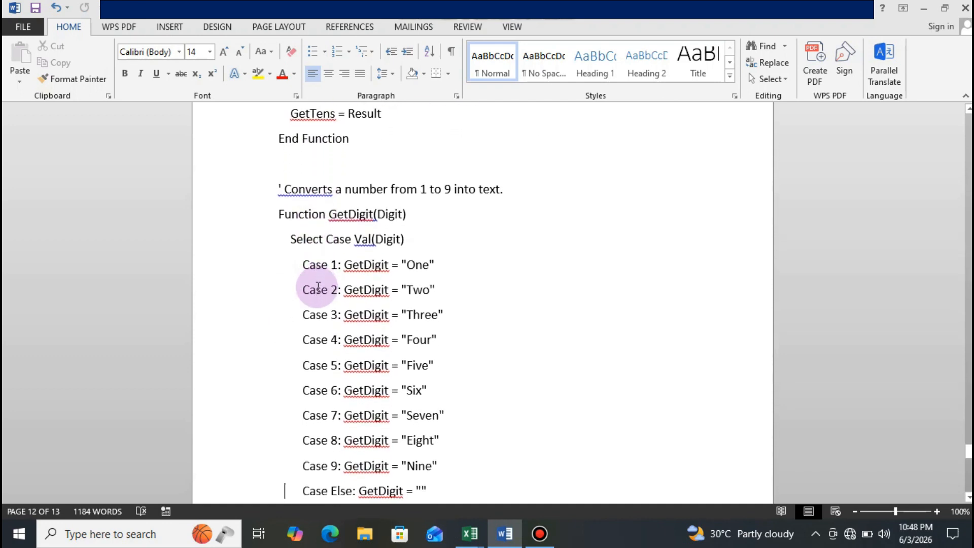
# Go back through the code to the GetTens function and examine its cases for values 10 to 19
pyautogui.press('Up')
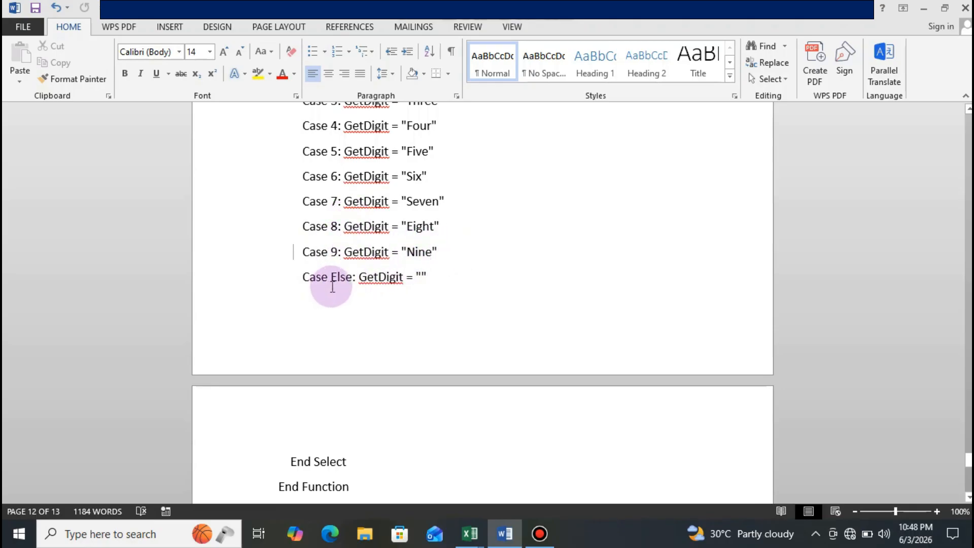
pyautogui.press('Up')
pyautogui.press('Up')
pyautogui.press('Up')
pyautogui.press('Up')
pyautogui.press('Up')
pyautogui.press('Up')
pyautogui.press('Up')
pyautogui.press('Up')
pyautogui.press('Up')
pyautogui.press('Up')
pyautogui.press('Up')
pyautogui.press('Up')
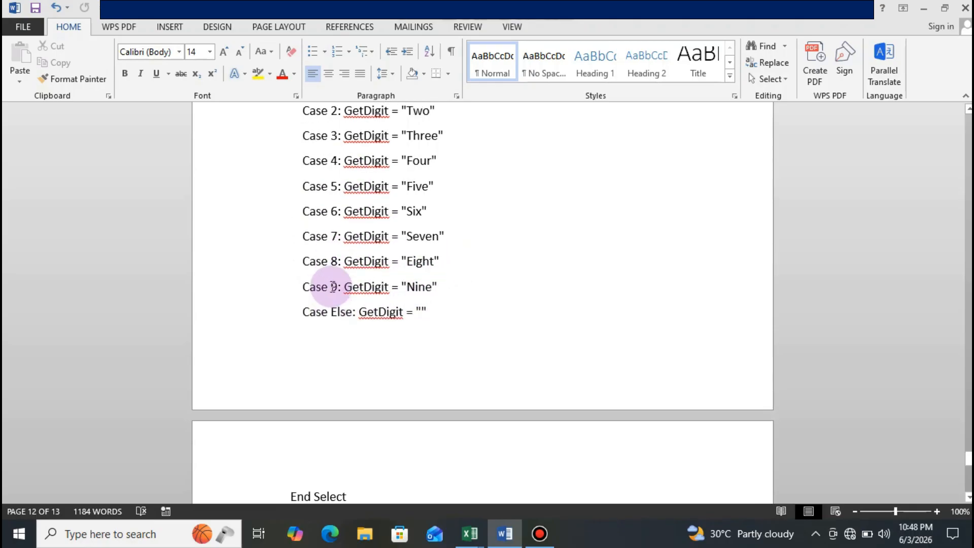
pyautogui.press('Up')
pyautogui.press('Up')
pyautogui.press('Up')
pyautogui.press('Up')
pyautogui.press('Up')
pyautogui.press('Up')
pyautogui.press('Up')
pyautogui.press('Up')
pyautogui.press('Up')
pyautogui.press('Up')
pyautogui.press('Up')
pyautogui.press('Up')
pyautogui.press('Up')
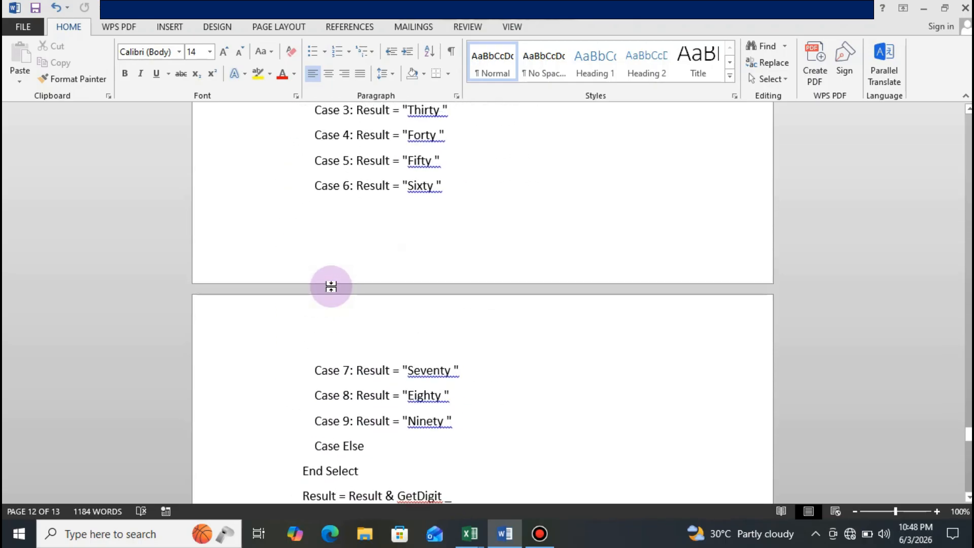
pyautogui.press('Up')
pyautogui.press('Up')
pyautogui.press('Up')
pyautogui.press('Up')
pyautogui.press('Up')
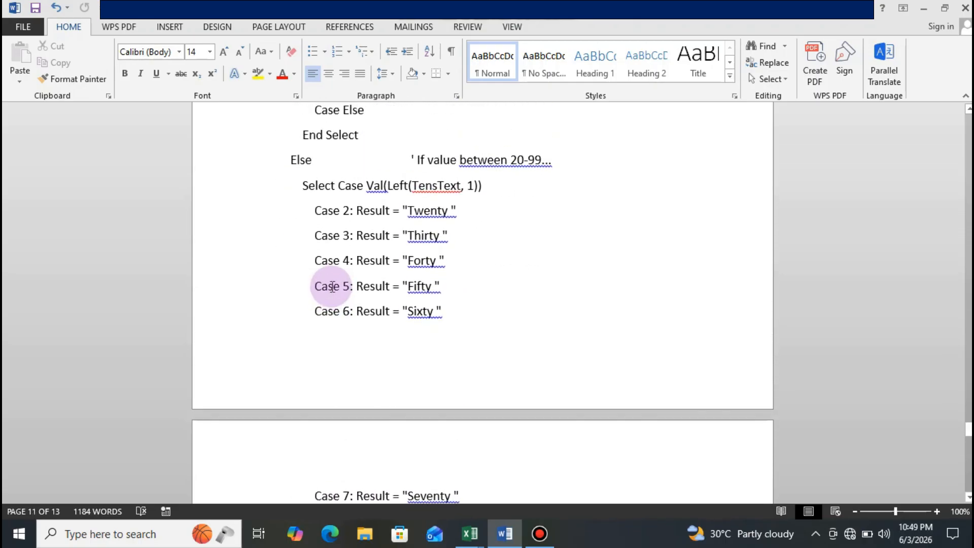
pyautogui.press('Up')
pyautogui.press('Up')
pyautogui.press('Up')
pyautogui.press('Up')
pyautogui.press('Up')
pyautogui.press('Up')
pyautogui.press('Up')
pyautogui.press('Up')
pyautogui.press('Up')
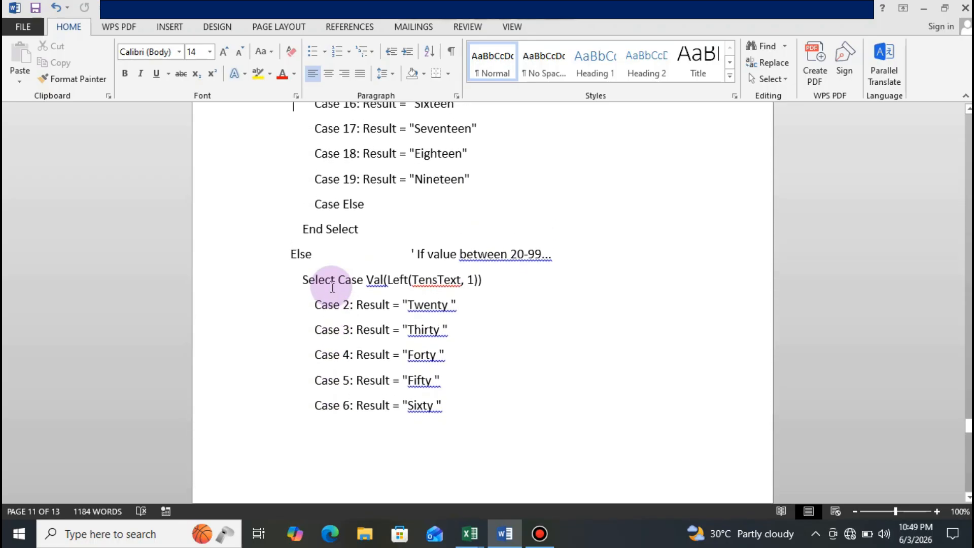
pyautogui.press('Up')
pyautogui.press('Up')
pyautogui.press('Up')
pyautogui.press('Up')
pyautogui.press('Up')
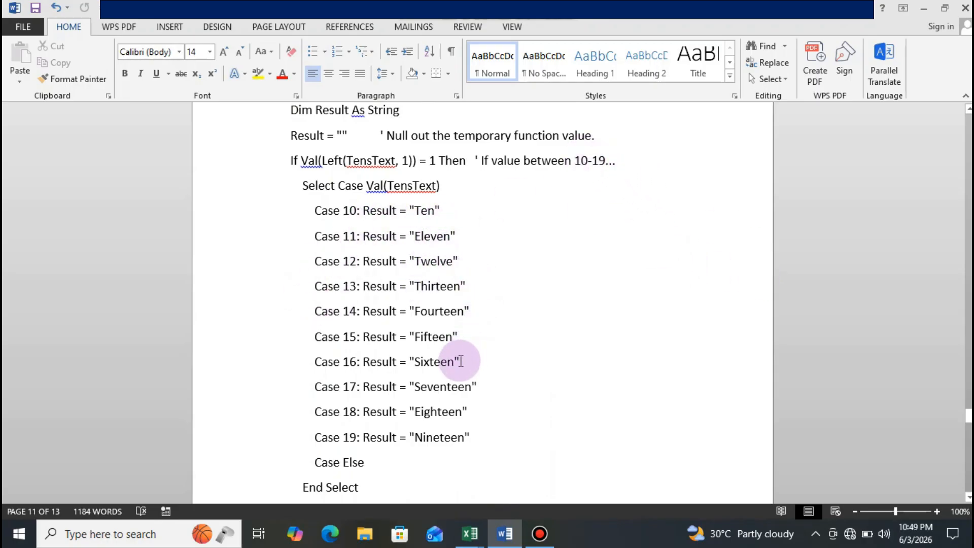
# Examine the GetTens cases for values between 20 and 99, from Twenty onward
pyautogui.press('Down')
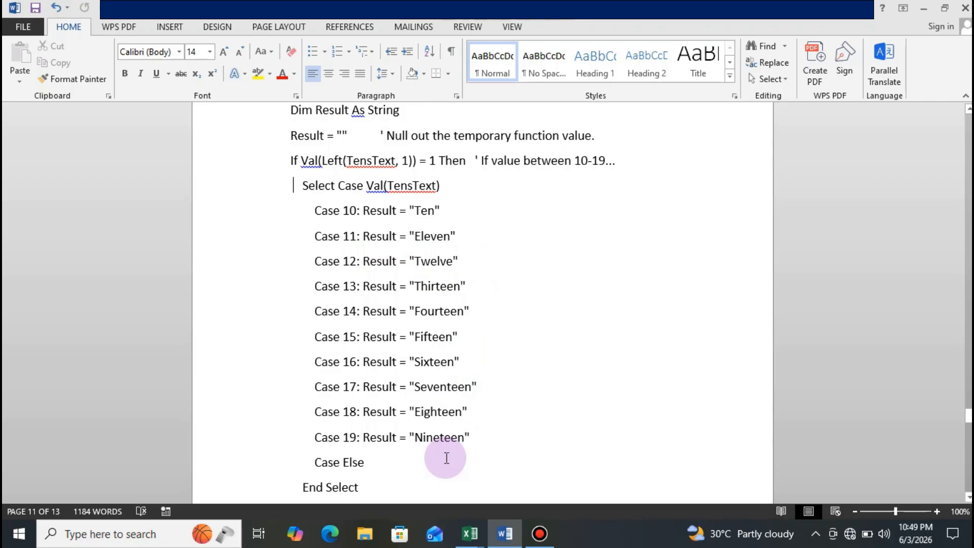
pyautogui.press('Down')
pyautogui.press('Down')
pyautogui.press('Down')
pyautogui.press('Down')
pyautogui.press('Down')
pyautogui.press('Down')
pyautogui.press('Down')
pyautogui.press('Down')
pyautogui.press('Down')
pyautogui.press('Down')
pyautogui.press('Down')
pyautogui.press('Down')
pyautogui.press('Down')
pyautogui.press('Down')
pyautogui.press('Down')
pyautogui.press('Down')
pyautogui.press('Down')
pyautogui.press('Down')
pyautogui.press('Down')
pyautogui.press('Down')
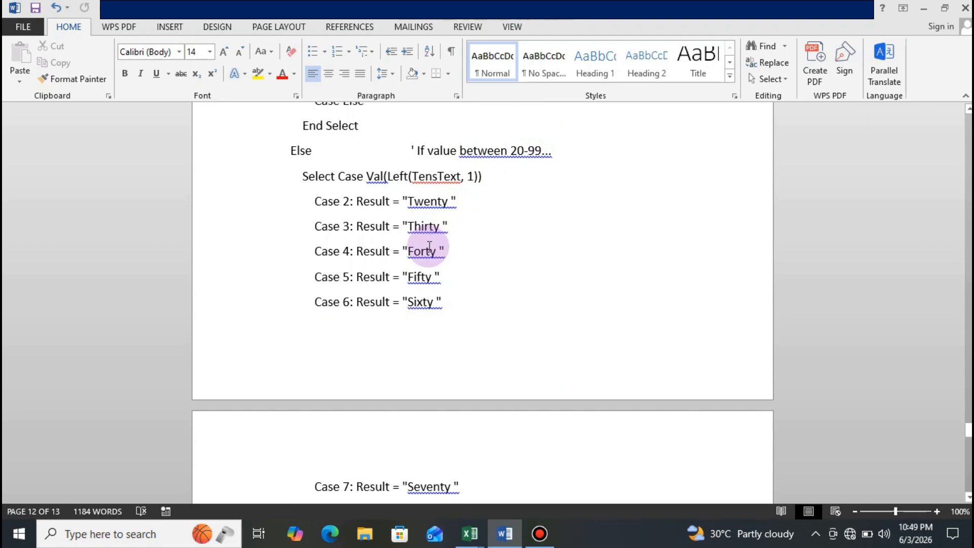
# Return to the Select Case block for Ten to Nineteen in the GetTens function and review it again
pyautogui.press('Up')
pyautogui.press('Up')
pyautogui.press('Up')
pyautogui.press('Up')
pyautogui.press('Up')
pyautogui.press('Up')
pyautogui.press('Up')
pyautogui.press('Up')
pyautogui.press('Up')
pyautogui.press('Up')
pyautogui.press('Up')
pyautogui.press('Up')
pyautogui.press('Up')
pyautogui.press('Up')
pyautogui.press('Up')
pyautogui.press('Up')
pyautogui.press('Up')
pyautogui.press('Up')
pyautogui.press('Up')
pyautogui.press('Up')
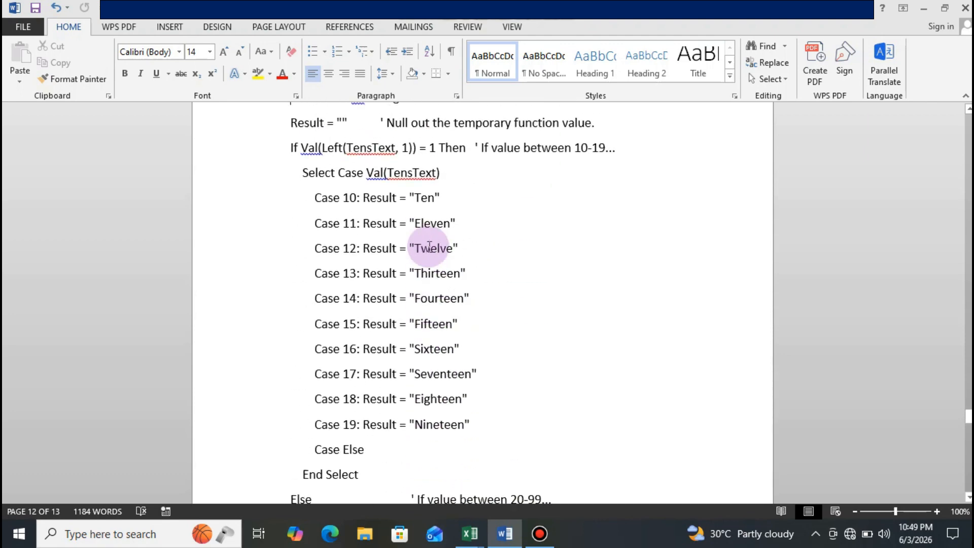
# Go back up through the macro code and examine the GetHundreds and GetThousands functions
pyautogui.press('Up')
pyautogui.press('Up')
pyautogui.press('Up')
pyautogui.press('Up')
pyautogui.press('Up')
pyautogui.press('Up')
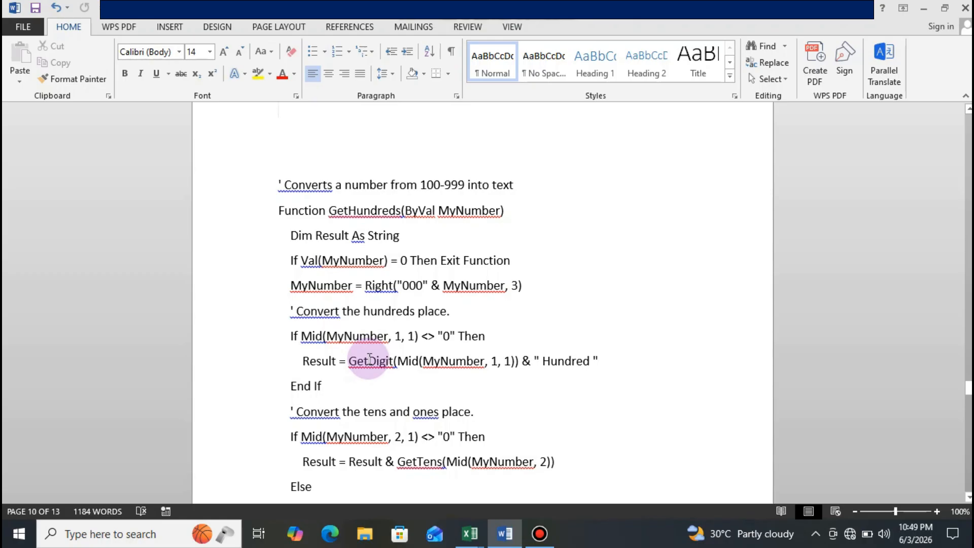
pyautogui.scroll(5, 370, 358)
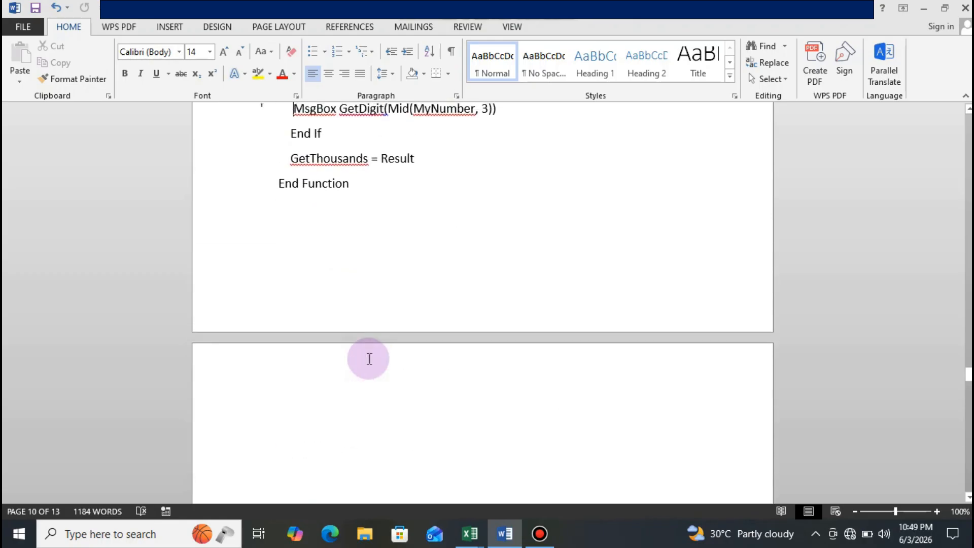
pyautogui.scroll(5, 369, 358)
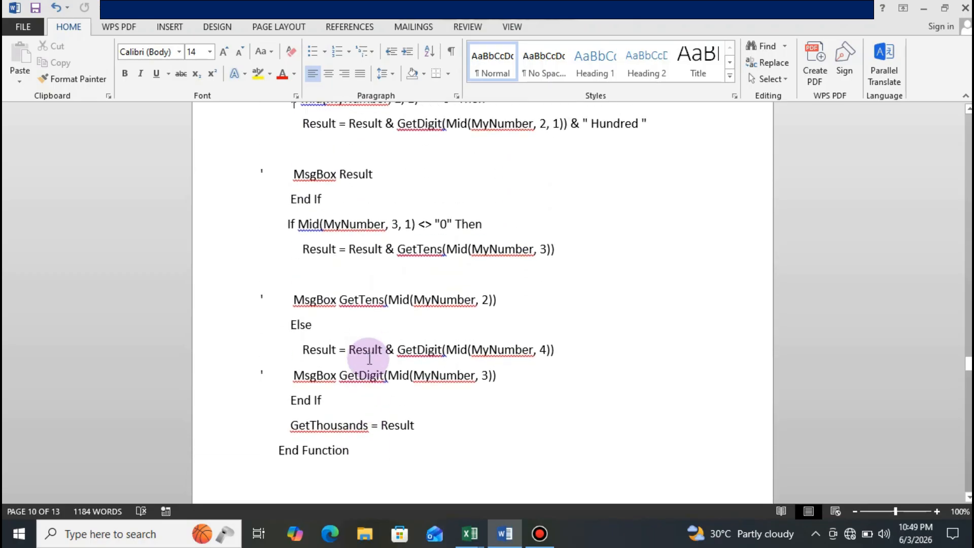
pyautogui.scroll(5, 369, 359)
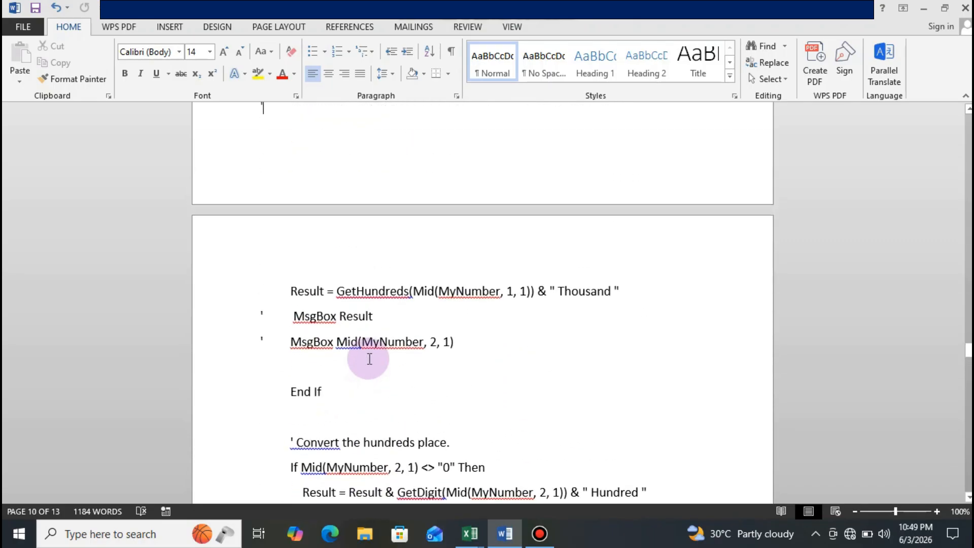
pyautogui.scroll(5, 369, 359)
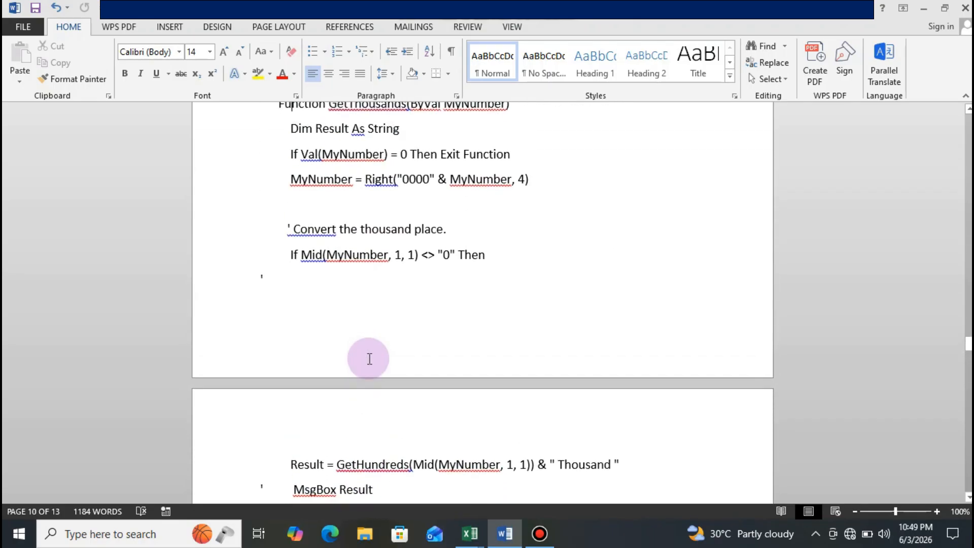
pyautogui.scroll(5, 369, 358)
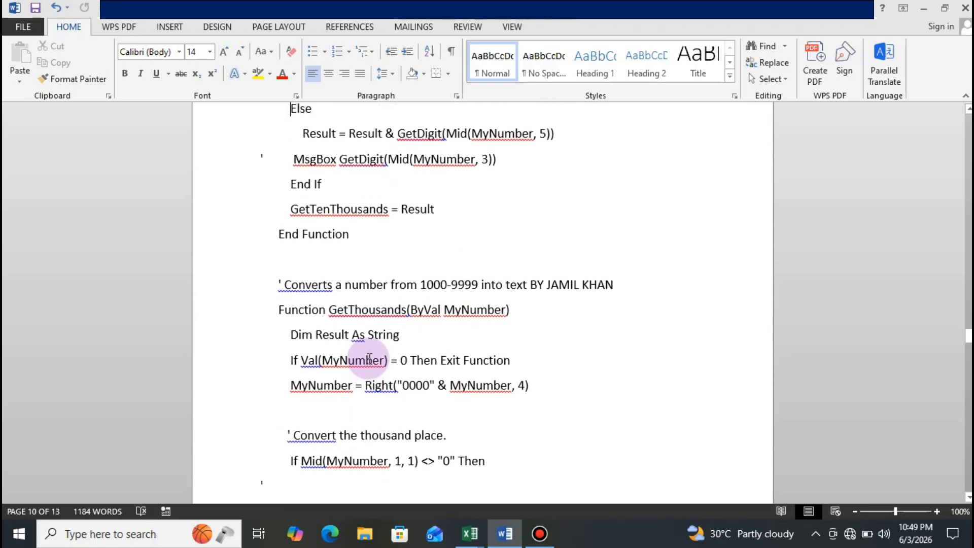
# Examine the GetTenThousands and GetHunThousands functions, working back to their opening declarations
pyautogui.scroll(5, 370, 359)
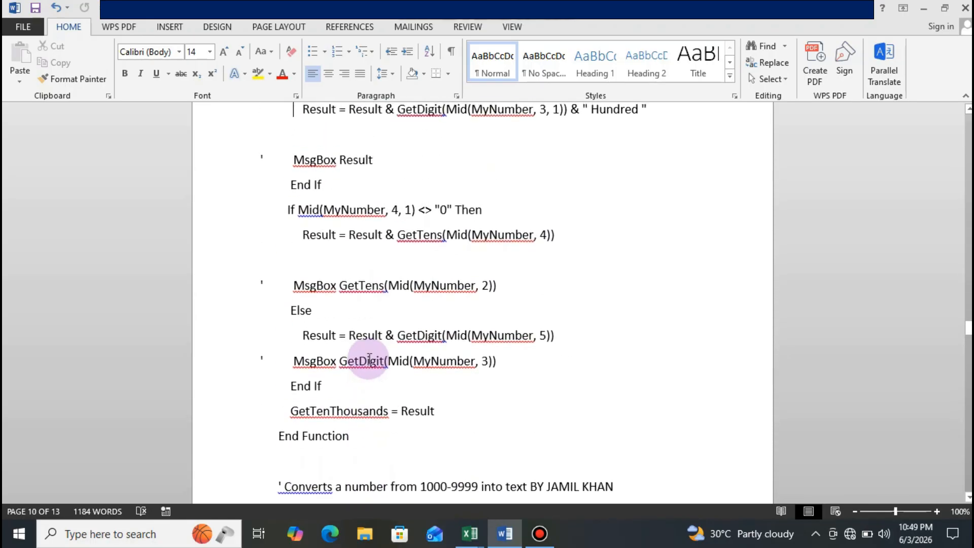
pyautogui.scroll(5, 370, 359)
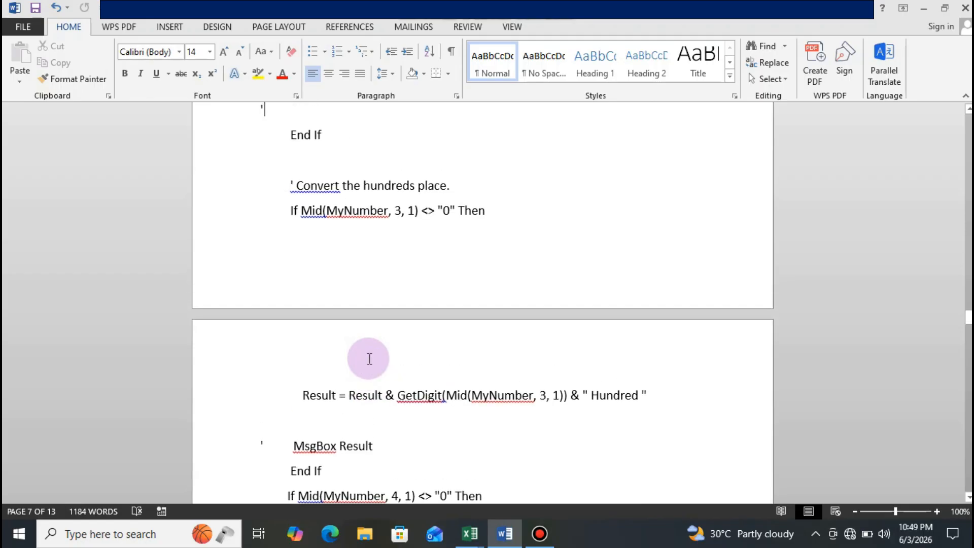
pyautogui.scroll(5, 369, 359)
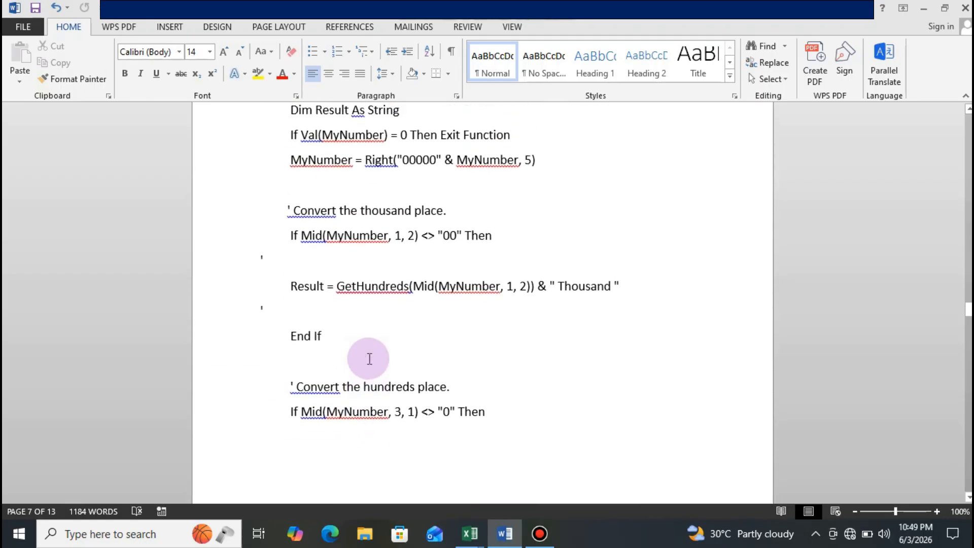
pyautogui.scroll(5, 369, 359)
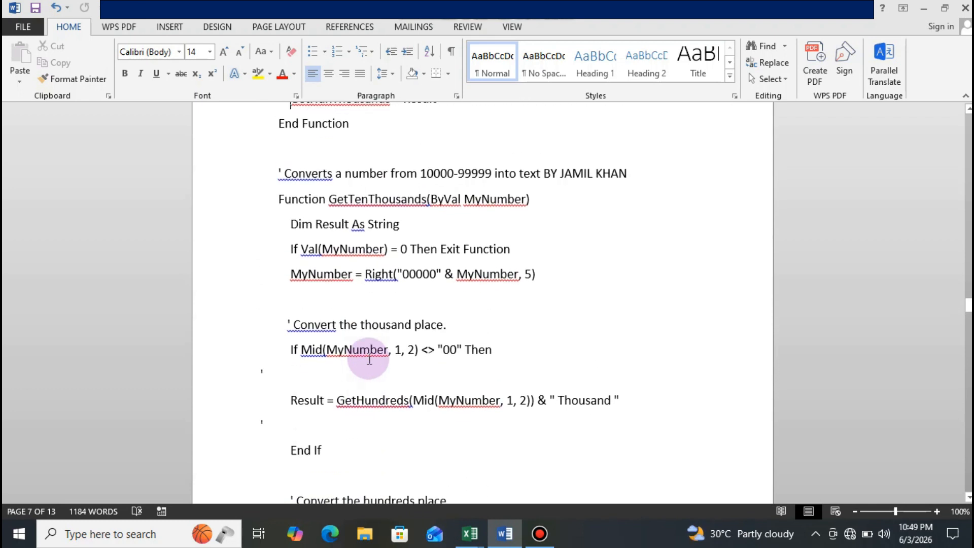
pyautogui.scroll(10, 369, 359)
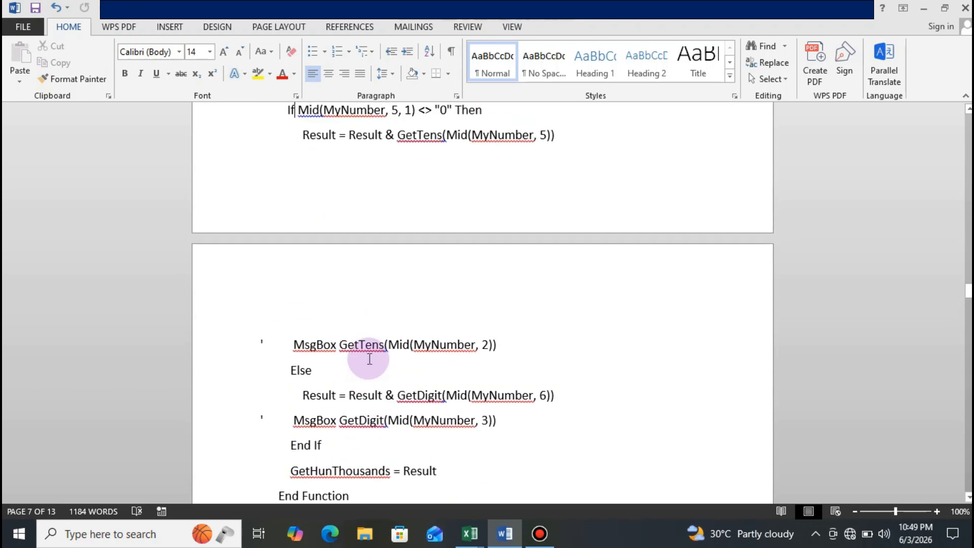
pyautogui.scroll(10, 369, 359)
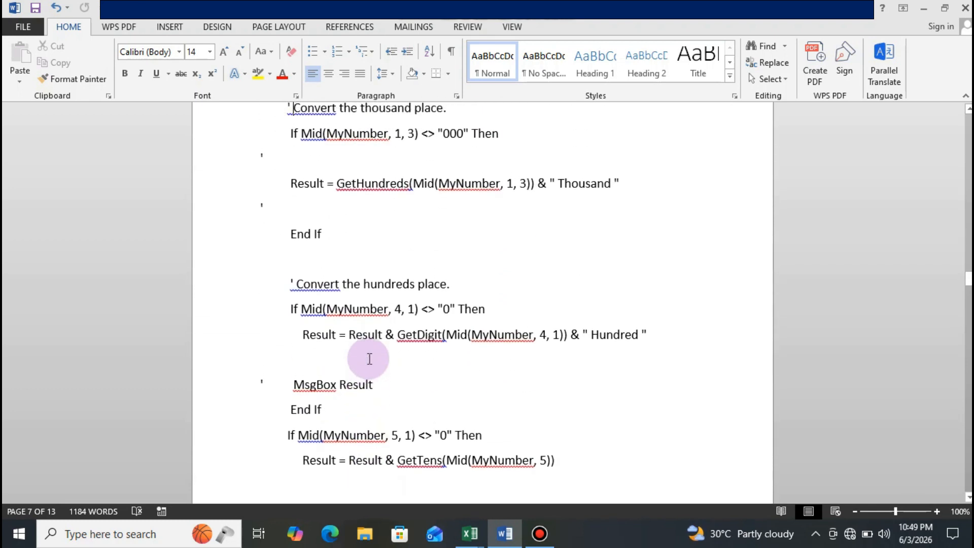
pyautogui.scroll(10, 369, 359)
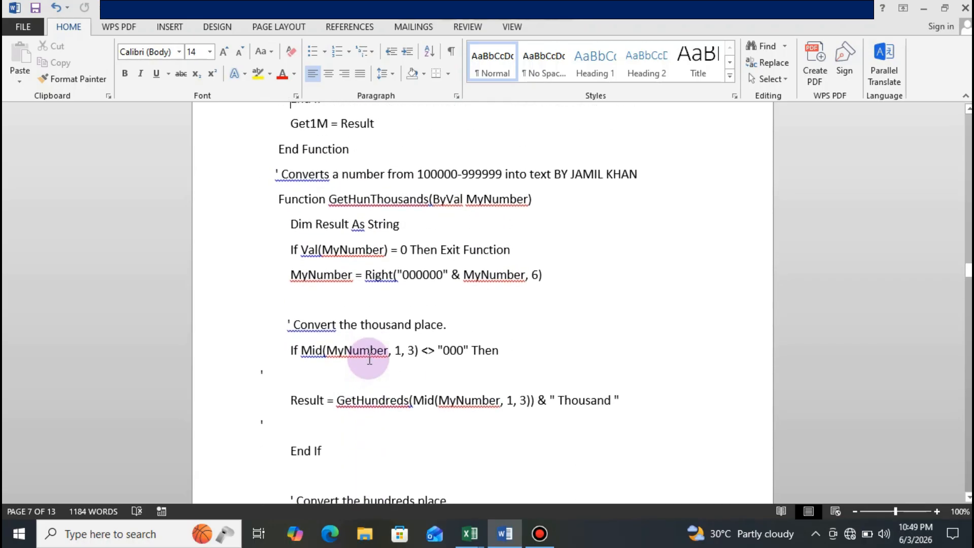
# Examine the Get1M and GetTenM functions that convert numbers in the millions
pyautogui.scroll(5, 370, 359)
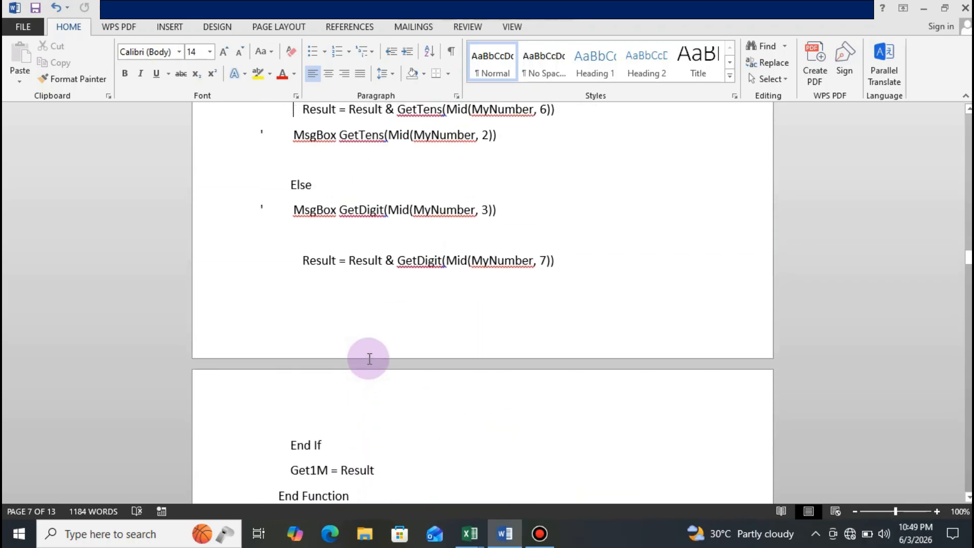
pyautogui.scroll(2, 370, 359)
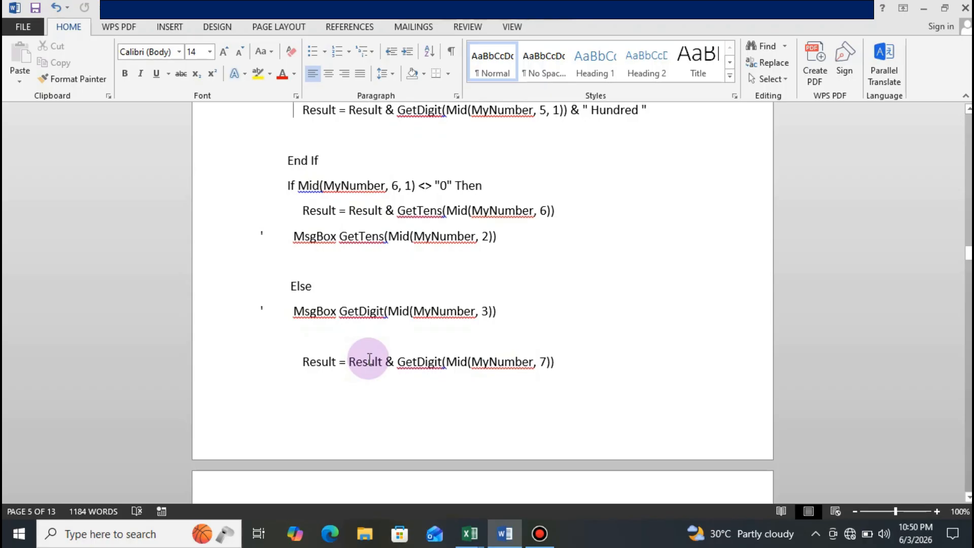
pyautogui.scroll(6, 369, 358)
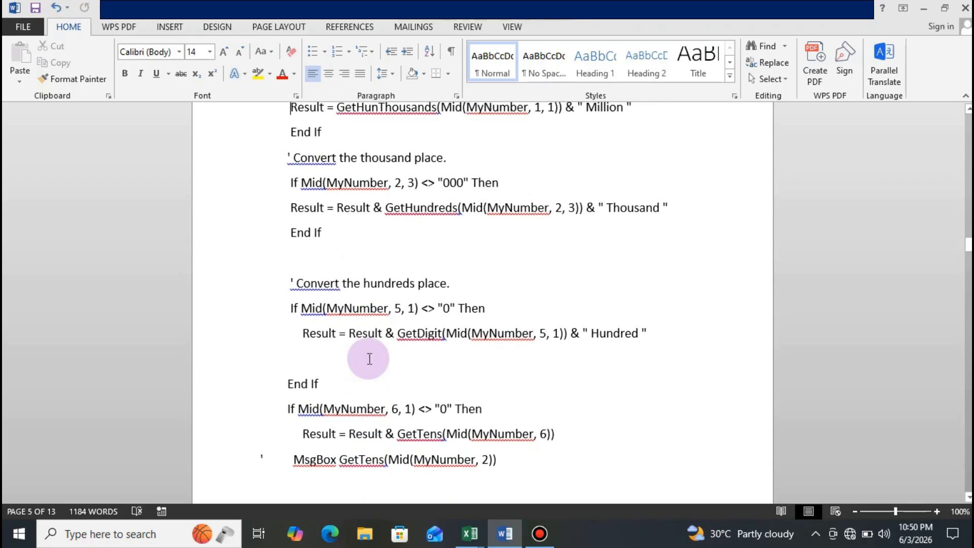
pyautogui.scroll(12, 369, 358)
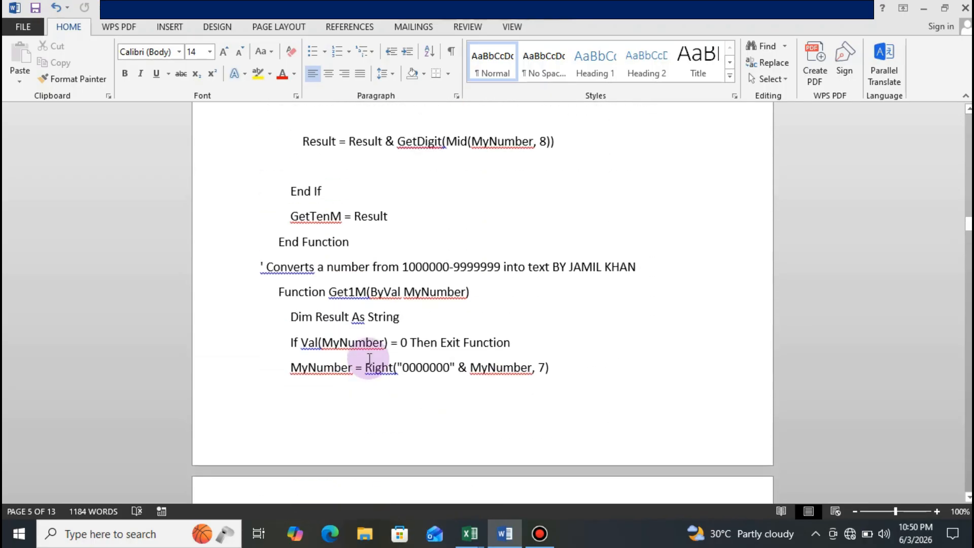
pyautogui.scroll(12, 370, 359)
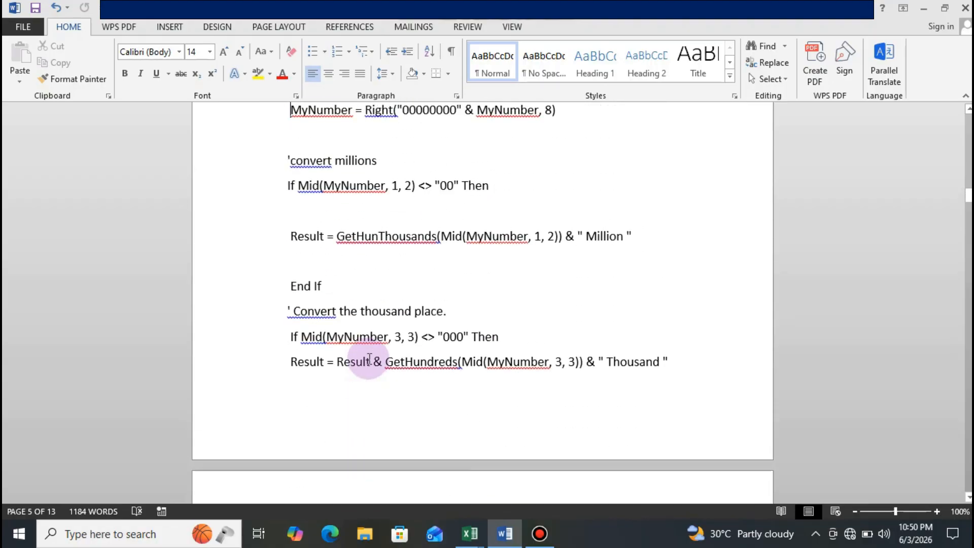
# Go back to the beginning of the document and review the SpellNumber function's opening declarations and Place values
pyautogui.scroll(12, 369, 358)
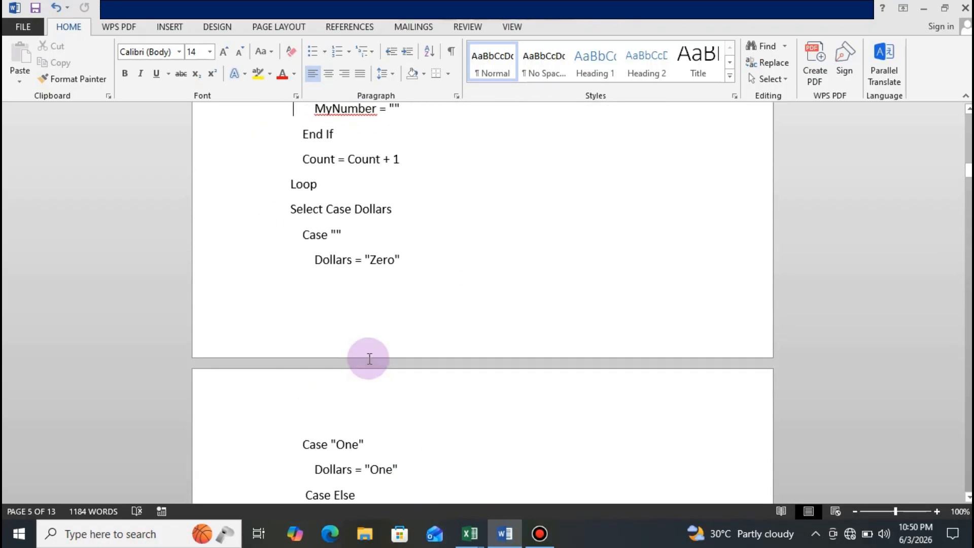
pyautogui.scroll(12, 369, 359)
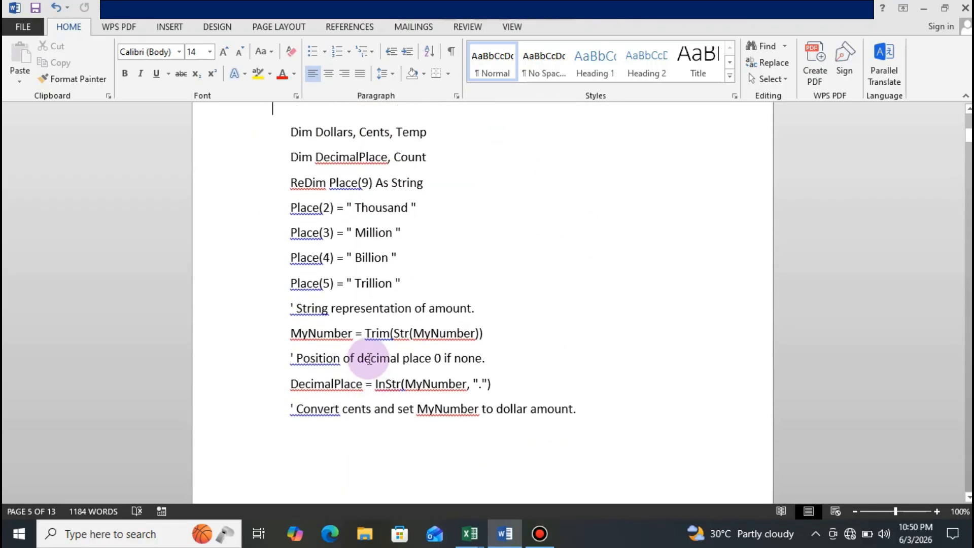
pyautogui.scroll(10, 369, 359)
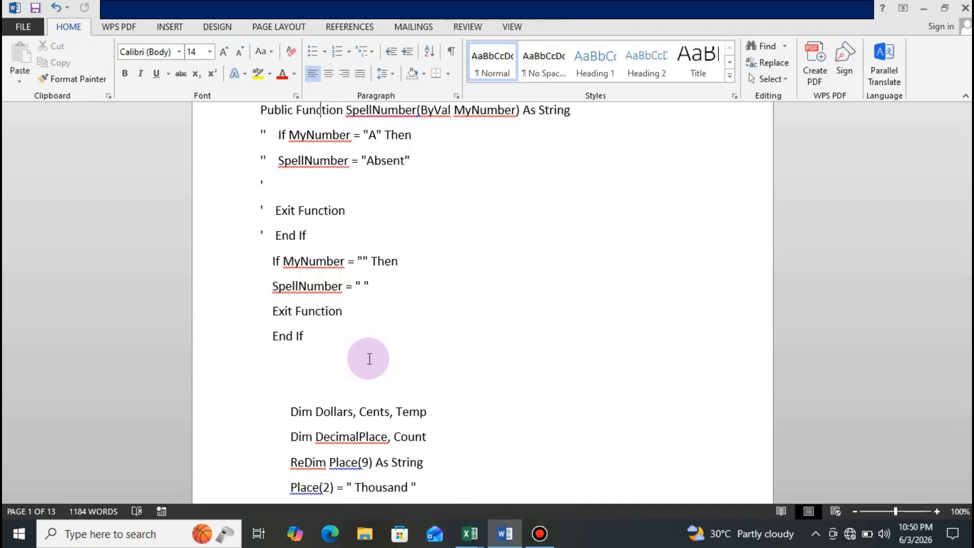
pyautogui.press('Down')
pyautogui.press('Down')
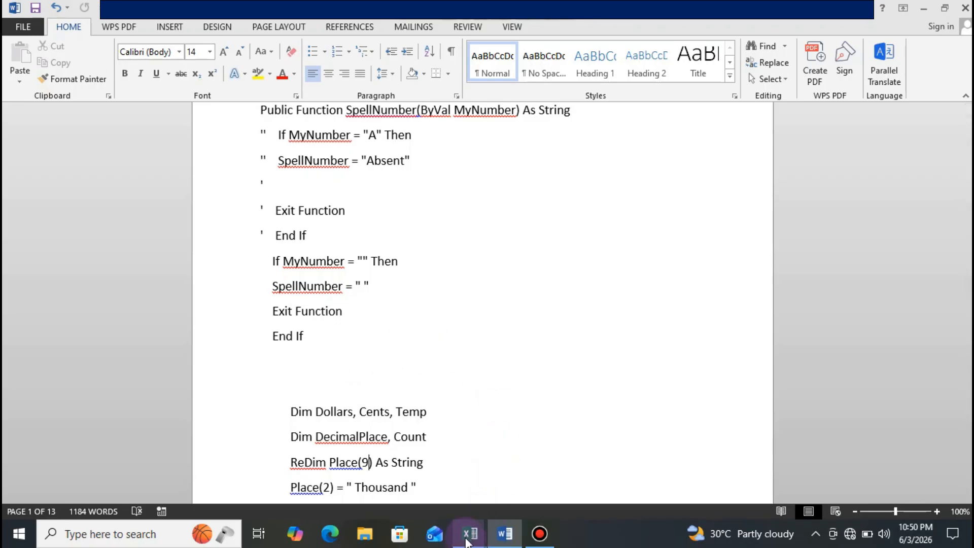
# Switch to the Excel workbook and enter 12345678 in cell A18 of the SPELLNO sheet
pyautogui.moveTo(467, 542)
pyautogui.click(415, 496)
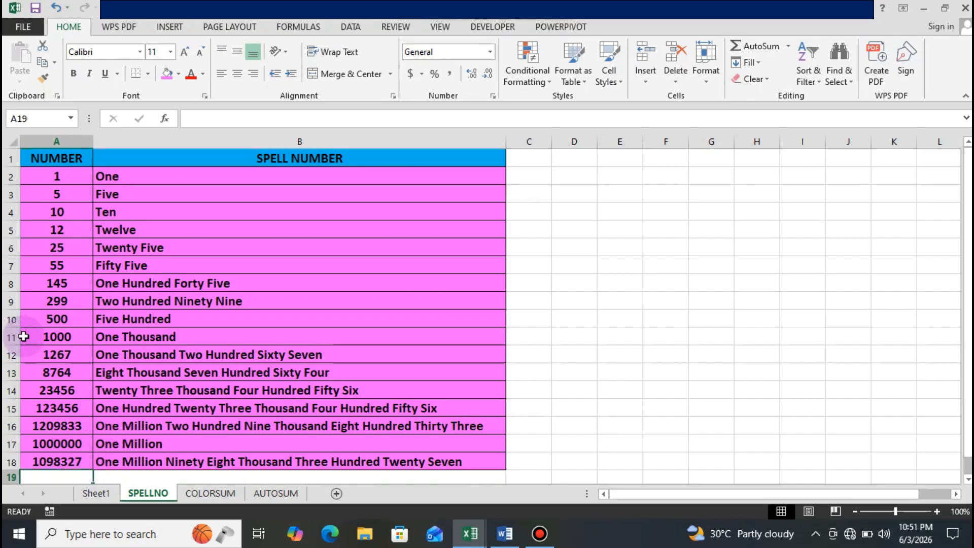
pyautogui.hotkey('ctrl', 'Home')
pyautogui.press('Down')
pyautogui.press('Down')
pyautogui.press('Down')
pyautogui.press('Down')
pyautogui.press('Down')
pyautogui.press('Down')
pyautogui.press('Down')
pyautogui.press('Down')
pyautogui.press('Down')
pyautogui.press('Down')
pyautogui.press('Down')
pyautogui.press('Down')
pyautogui.press('Down')
pyautogui.press('Down')
pyautogui.press('Down')
pyautogui.press('Down')
pyautogui.press('Down')
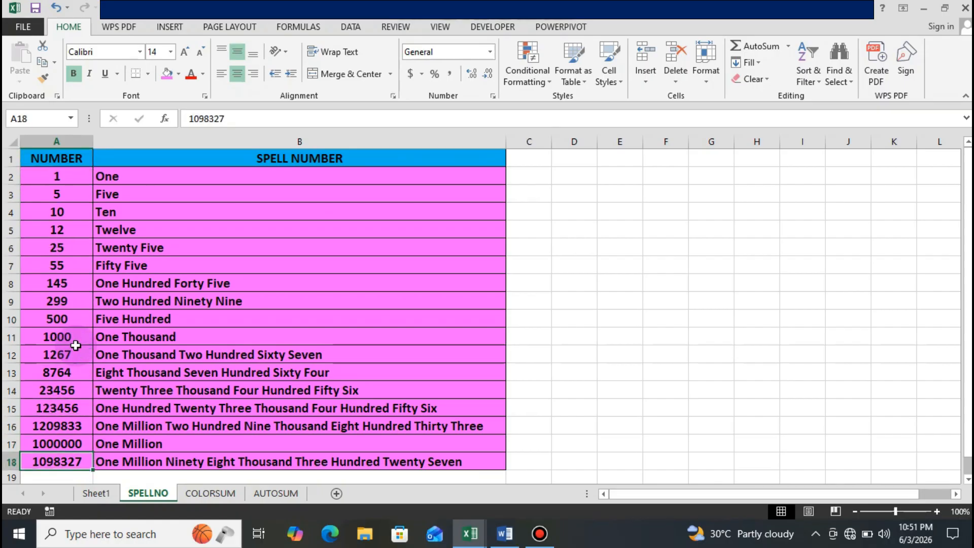
pyautogui.write('12345')
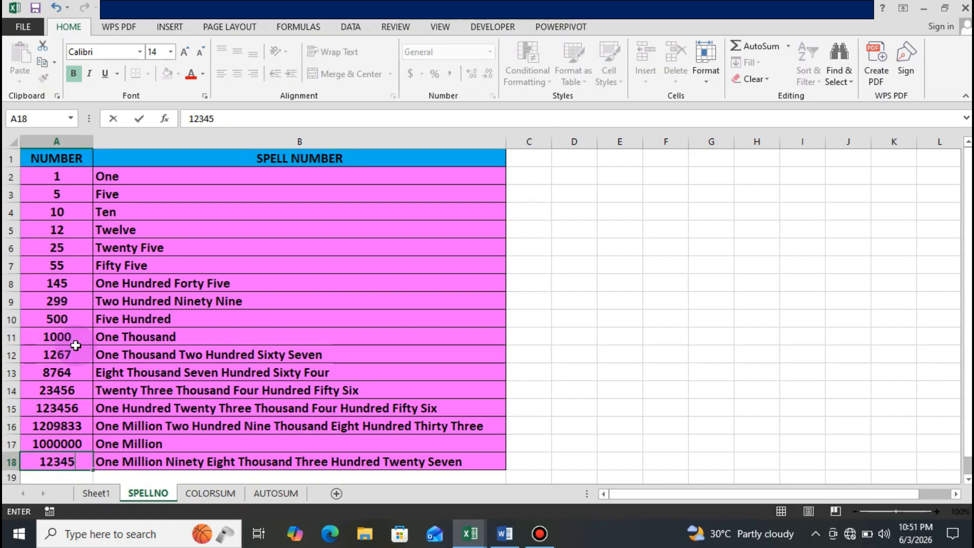
pyautogui.write('678')
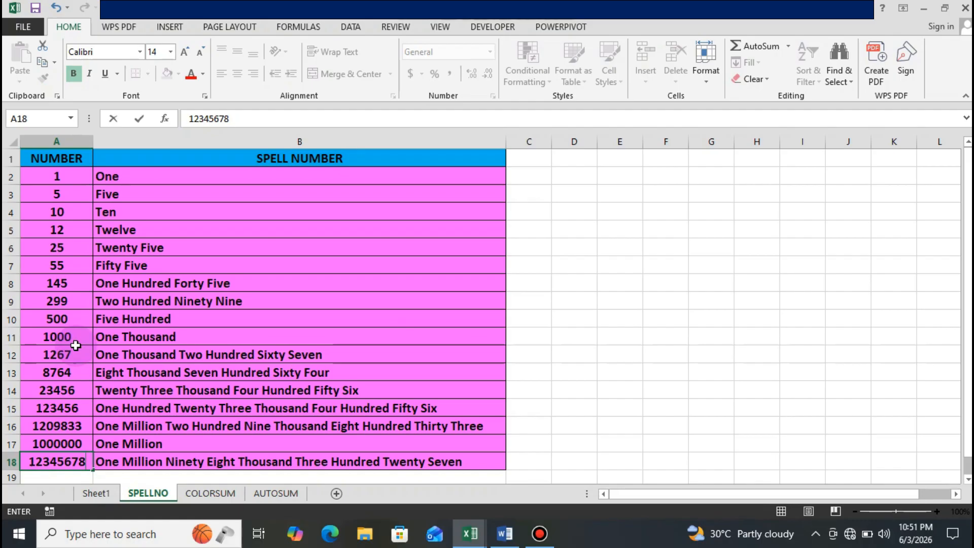
pyautogui.press('Return')
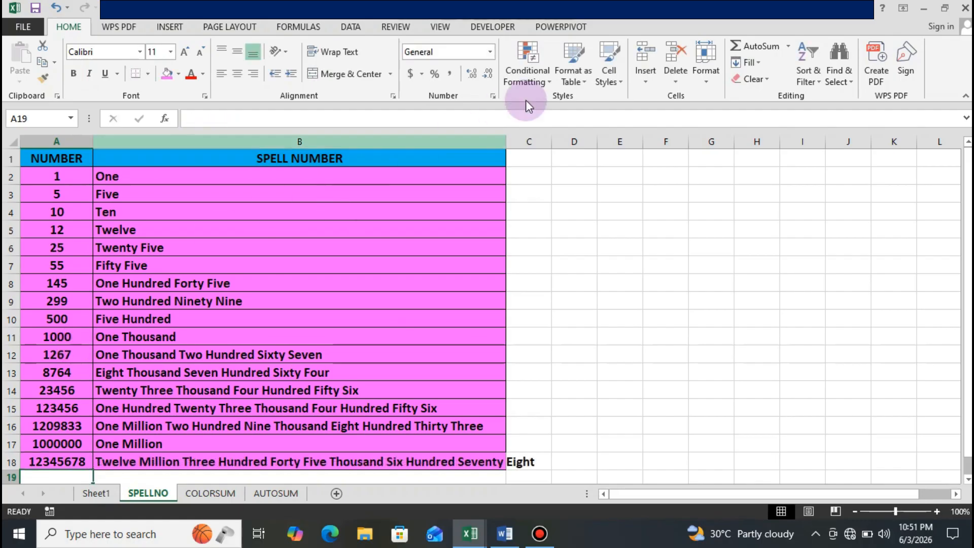
# Autofit column B to the width of its longest spelled-out number
pyautogui.doubleClick(504, 137)
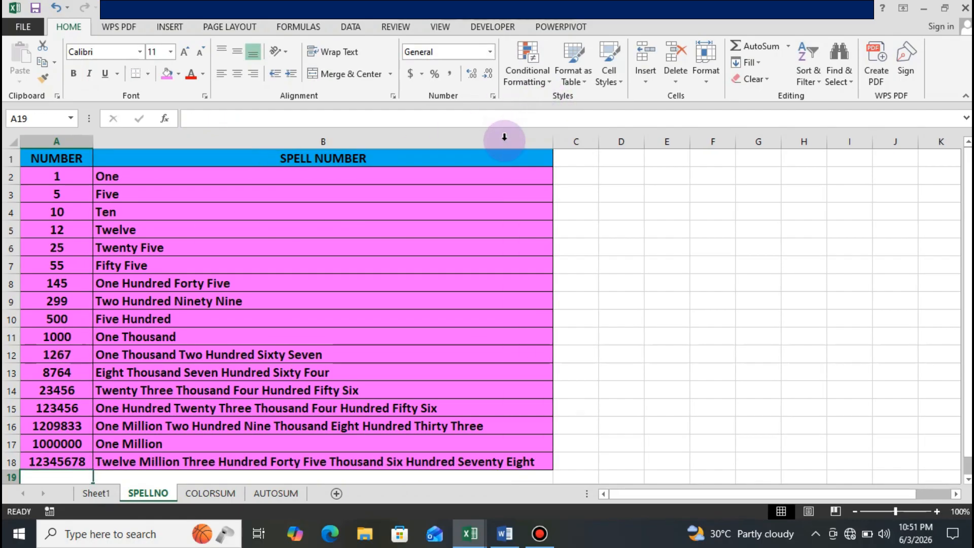
pyautogui.click(581, 261)
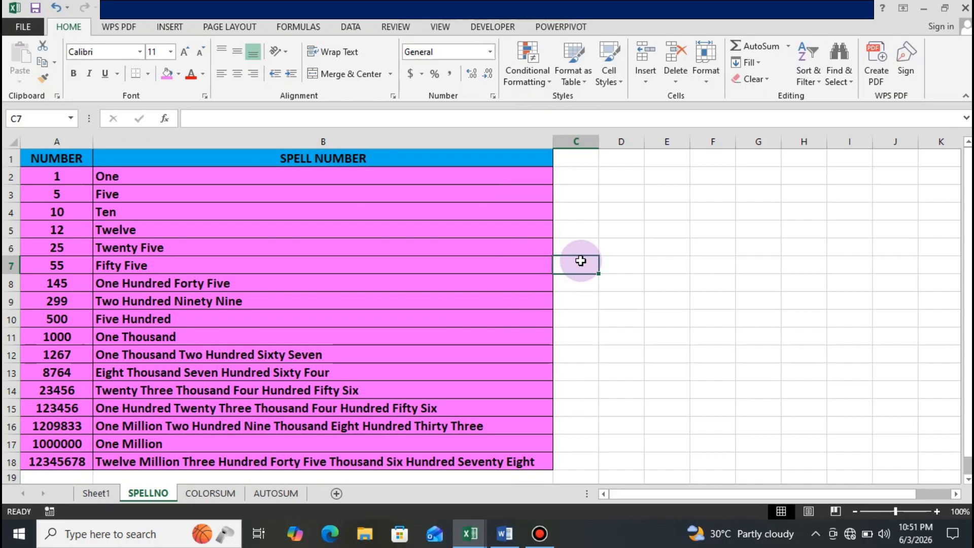
pyautogui.press('Left')
pyautogui.press('Left')
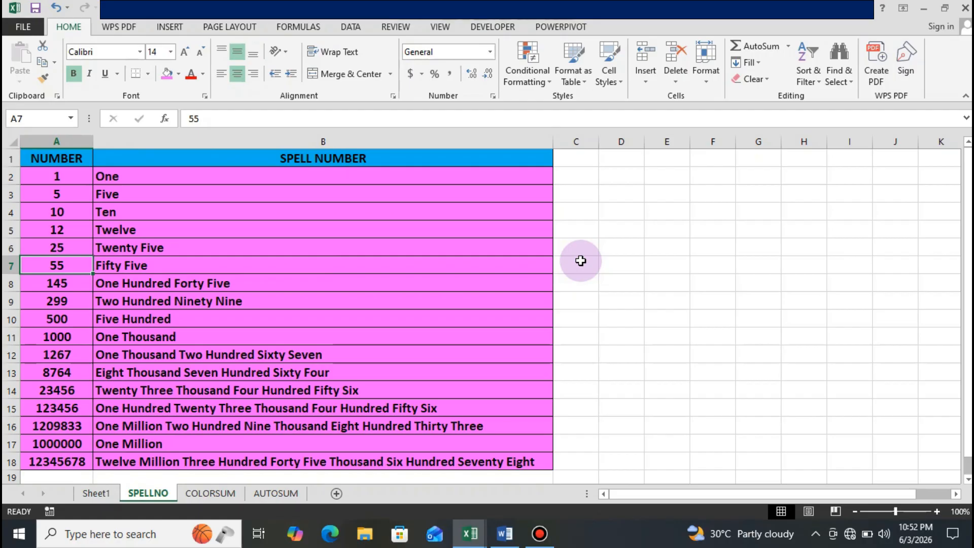
# Open the code view for the SPELLNO sheet, close its empty code window, and look at the SpellNumber code and the module insertion option
pyautogui.click(256, 176)
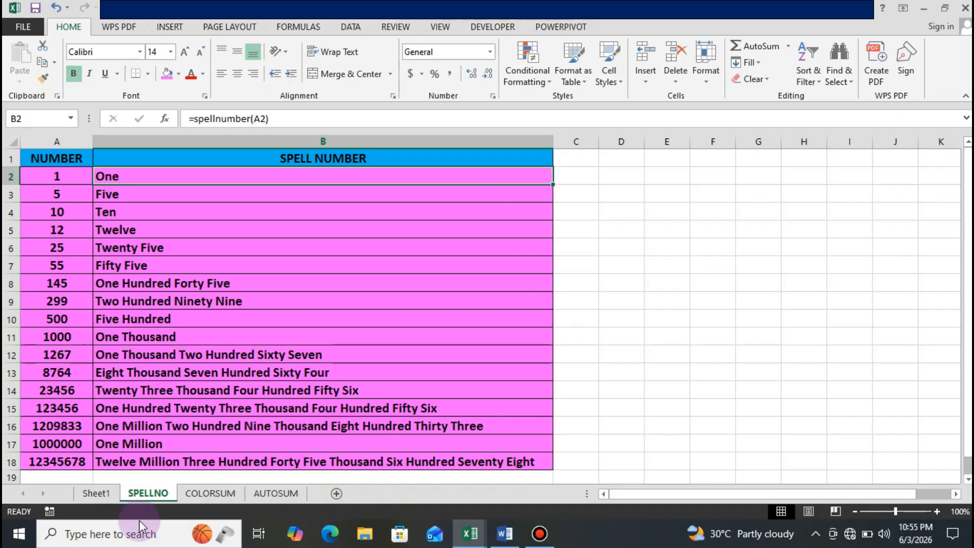
pyautogui.rightClick(154, 496)
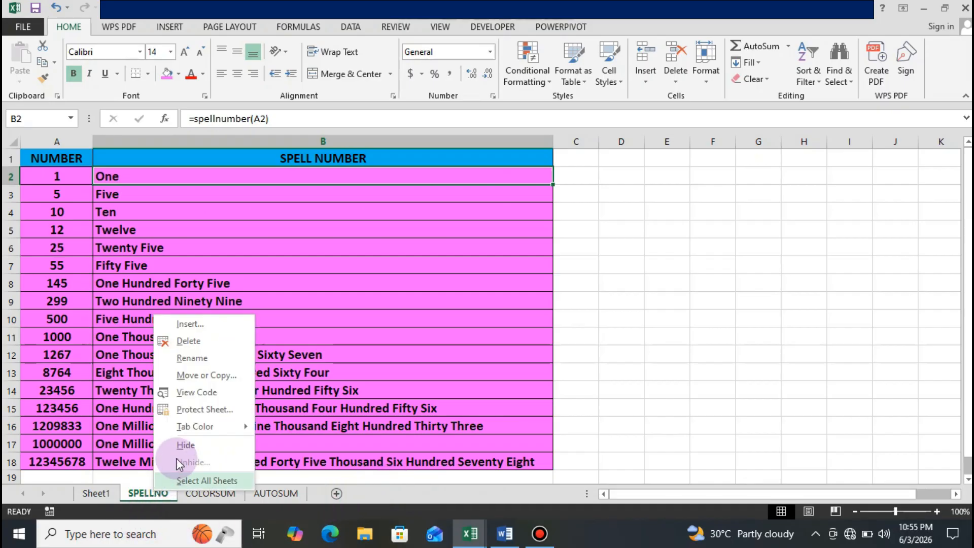
pyautogui.click(203, 391)
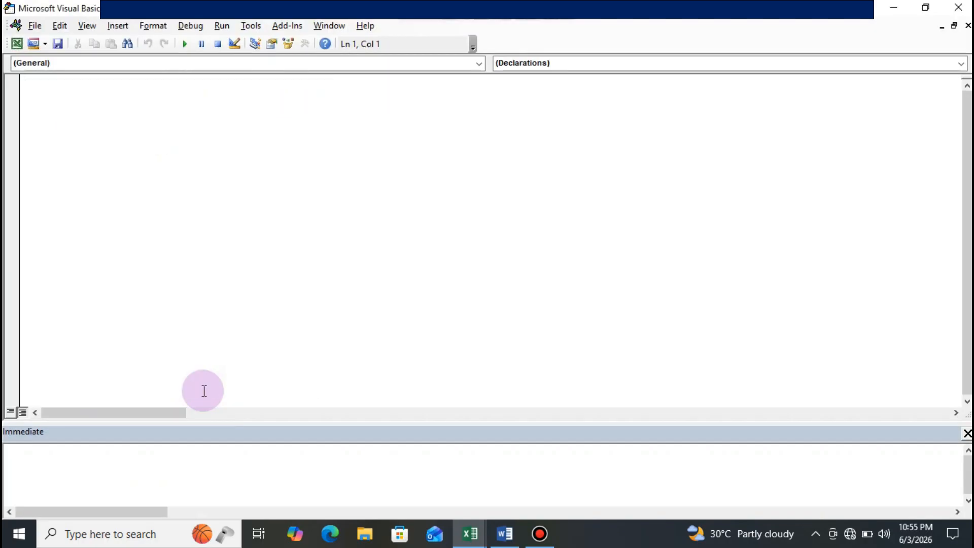
pyautogui.click(968, 25)
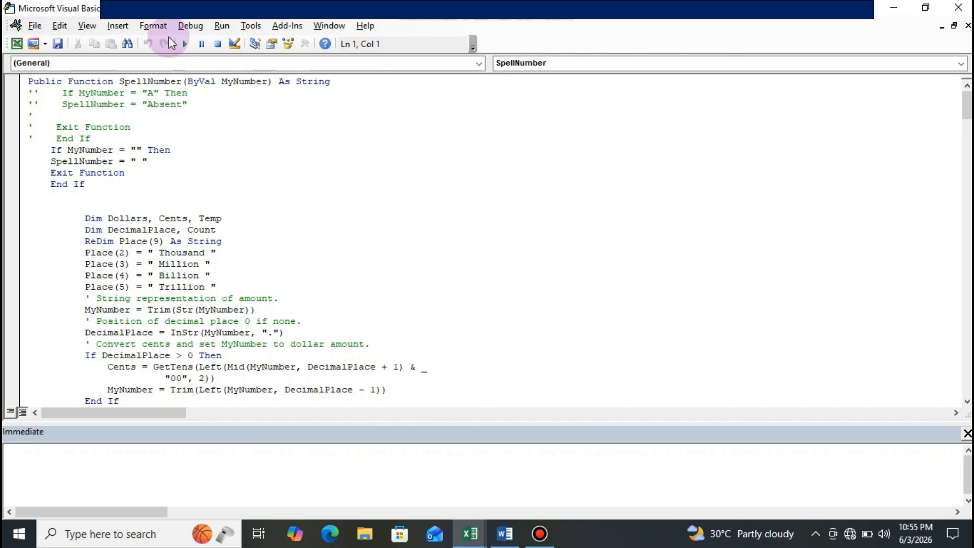
pyautogui.click(120, 23)
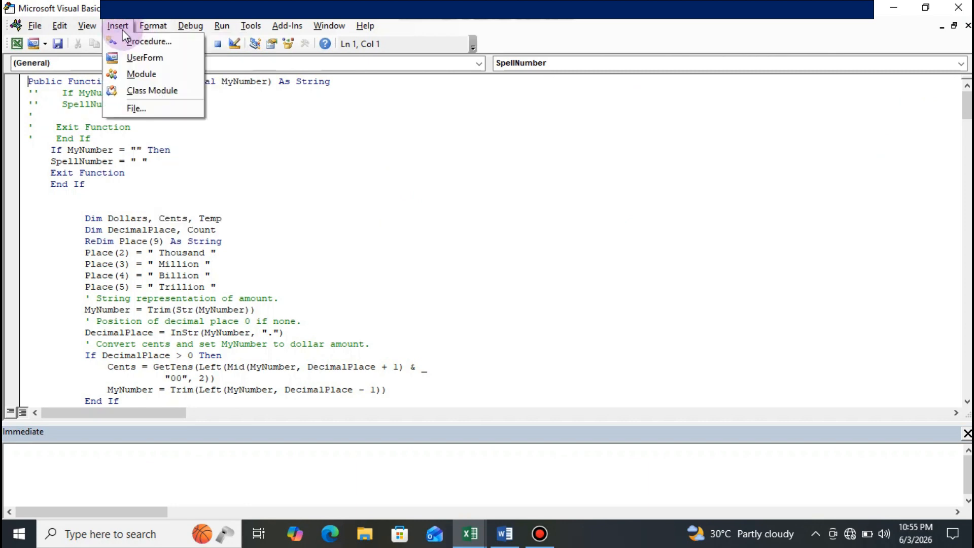
pyautogui.click(568, 219)
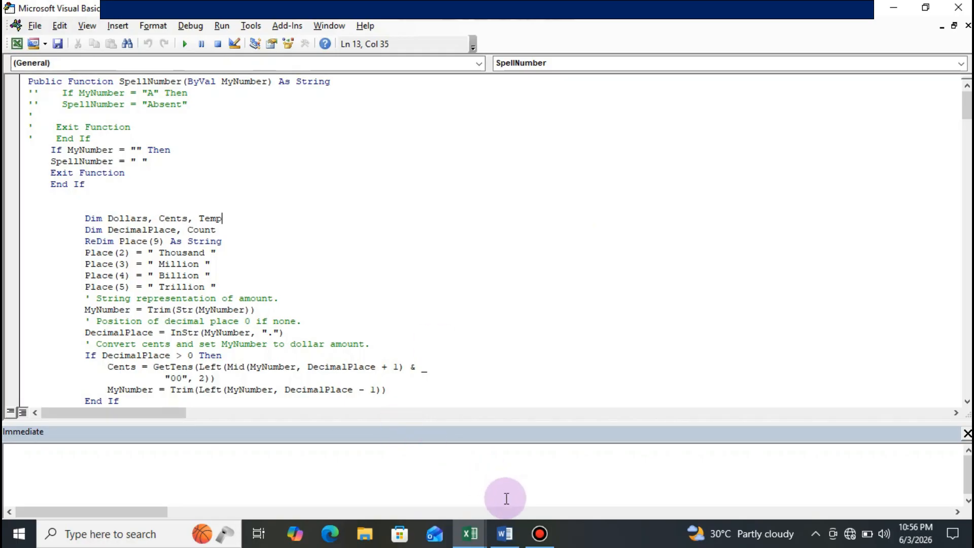
# Return from the Visual Basic editor to the workbook and check the spellnumber formula in cell B10
pyautogui.moveTo(472, 541)
pyautogui.click(406, 482)
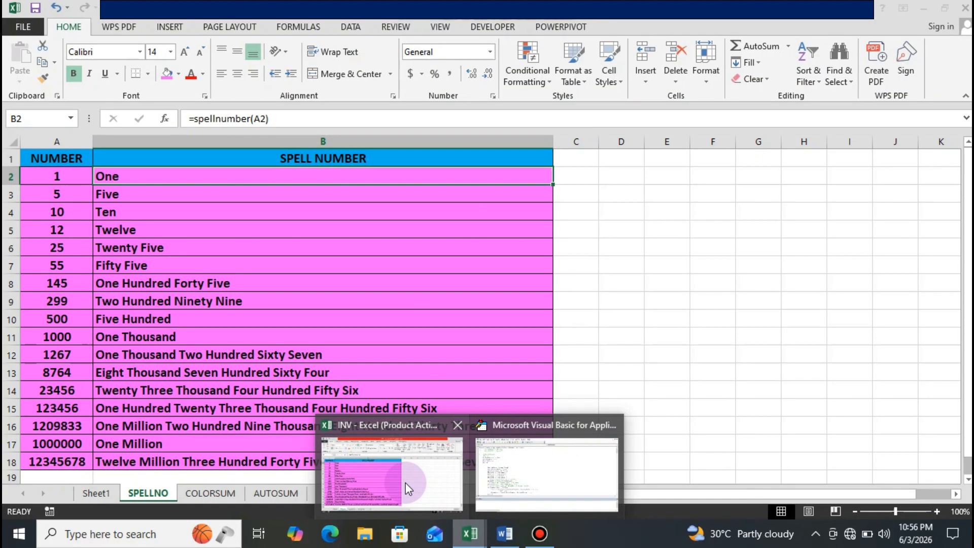
pyautogui.click(319, 317)
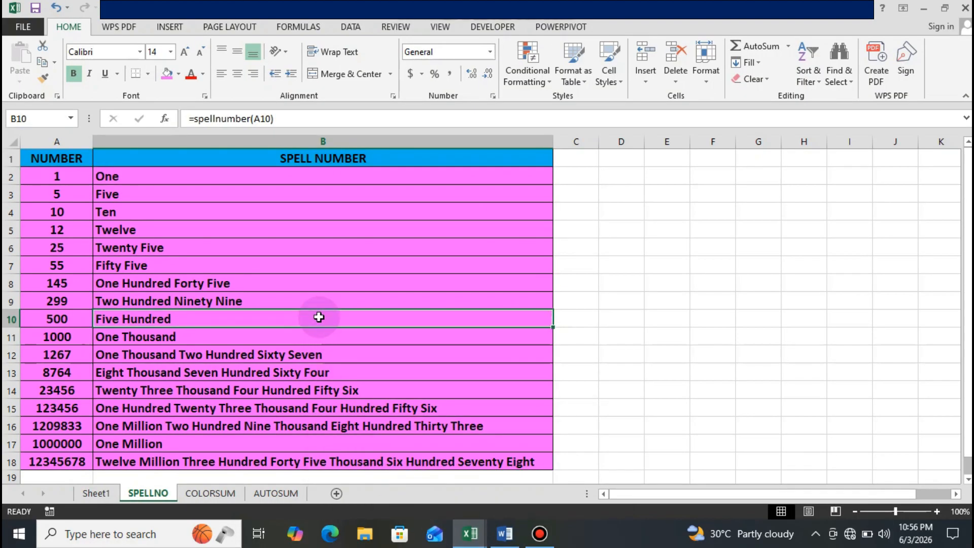